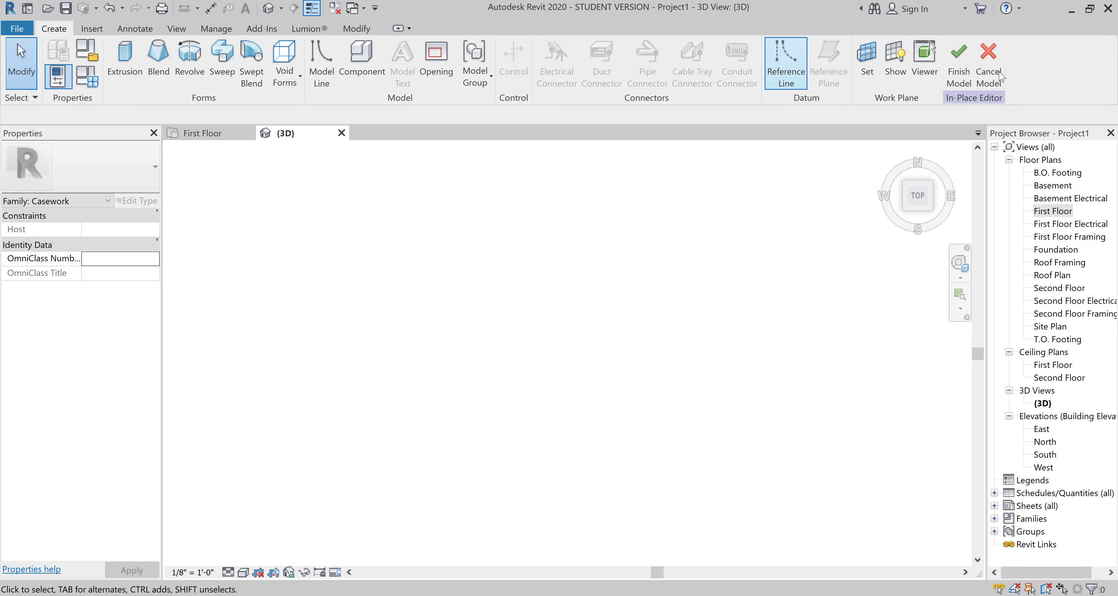
# Discard the open in-place model and create a new in-place component in the Casework category with the default name
pyautogui.click(988, 65)
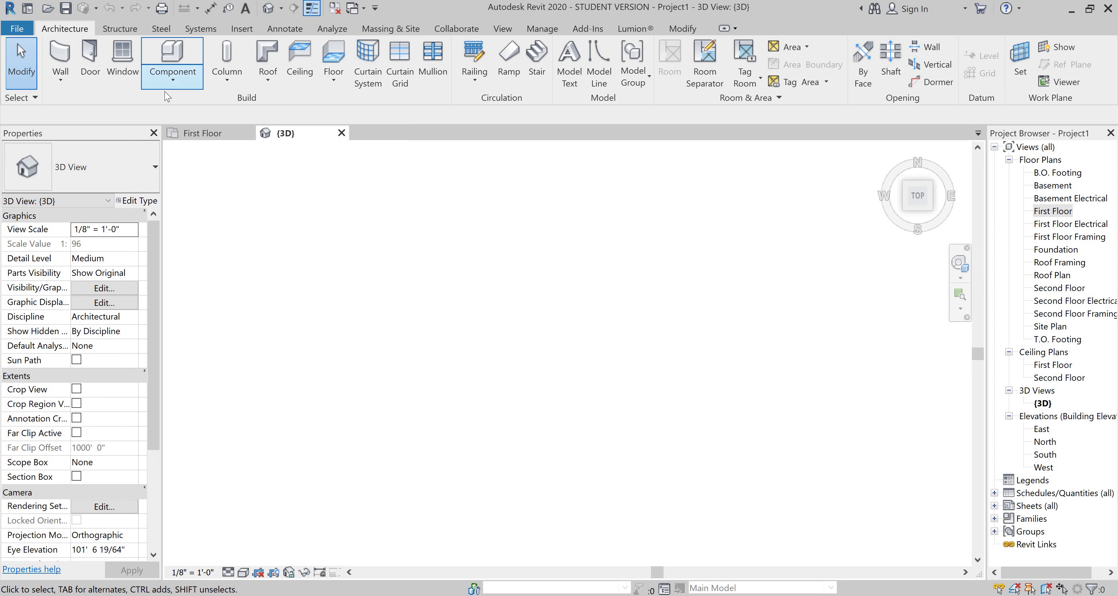
pyautogui.click(171, 81)
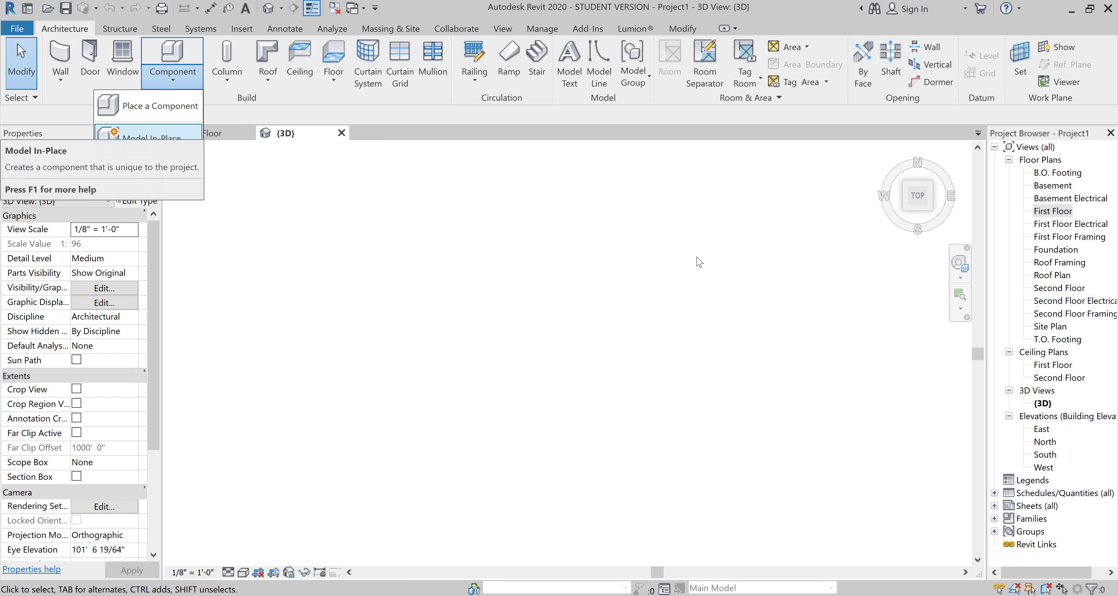
pyautogui.click(170, 139)
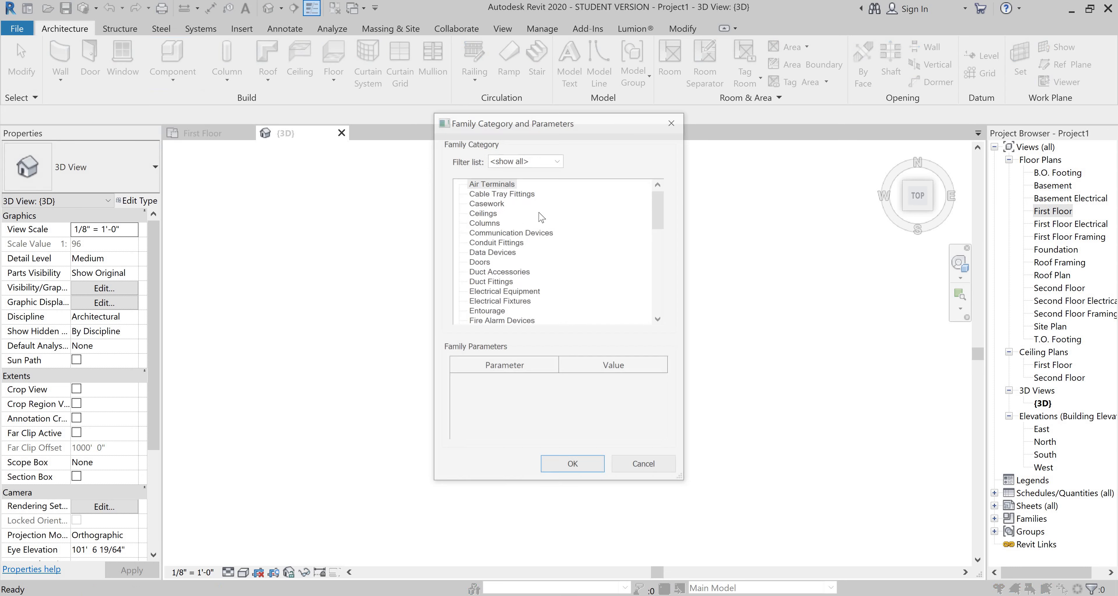
pyautogui.click(502, 203)
pyautogui.click(564, 468)
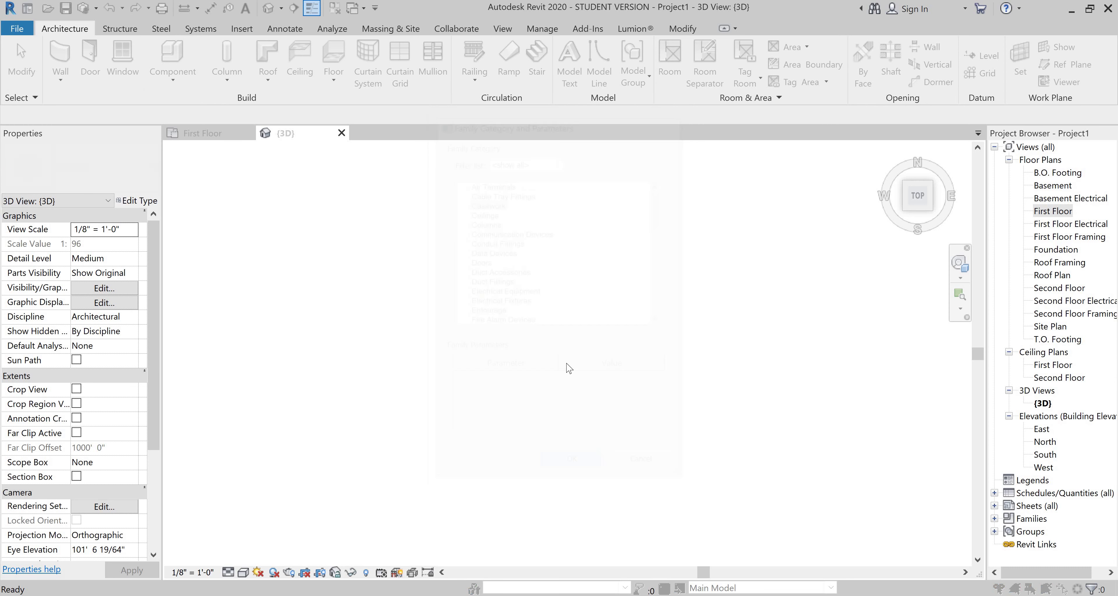
pyautogui.click(559, 329)
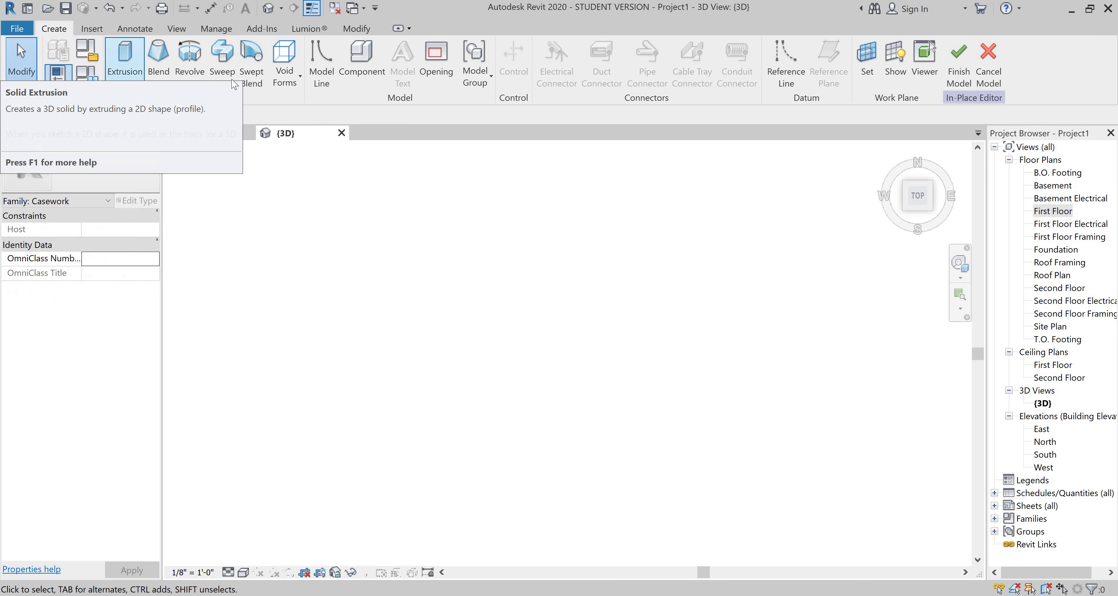
# Start a solid extrusion and set its Extrusion End to 4' 0"
pyautogui.click(295, 83)
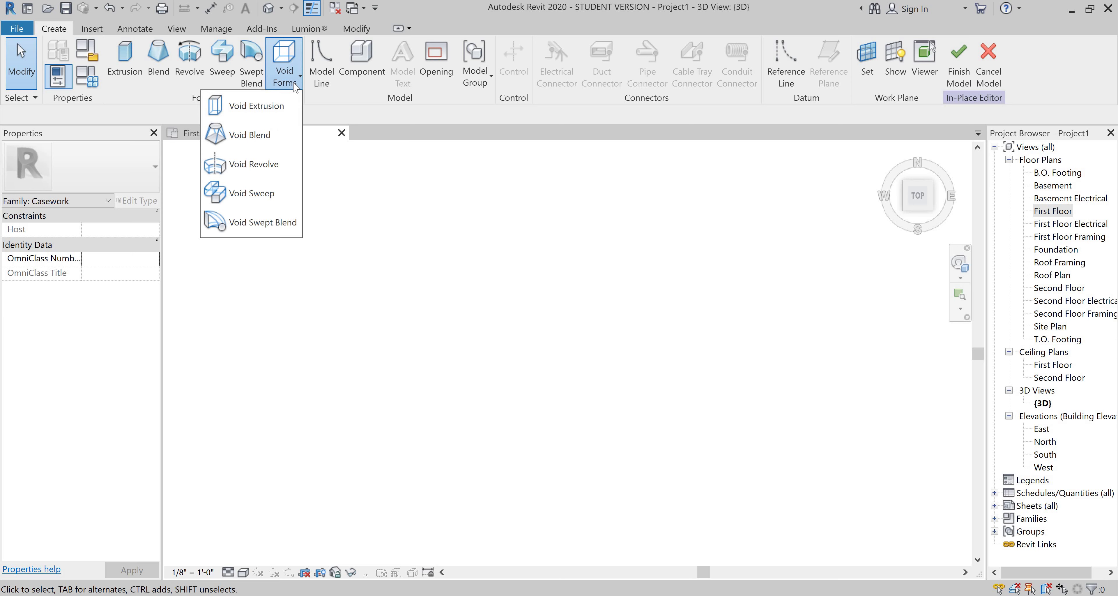
pyautogui.click(125, 72)
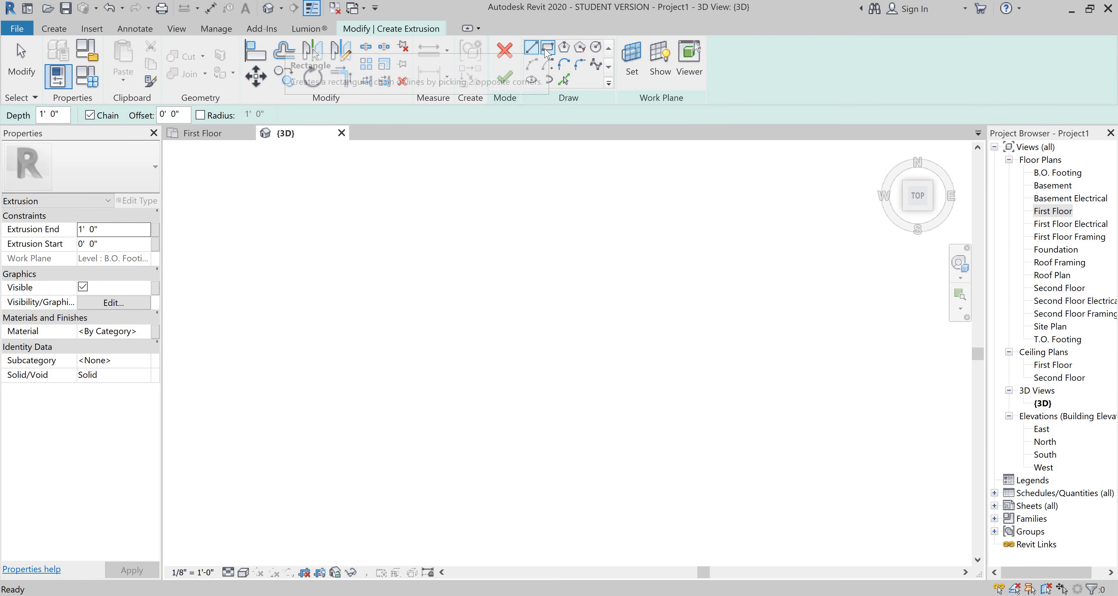
pyautogui.click(106, 232)
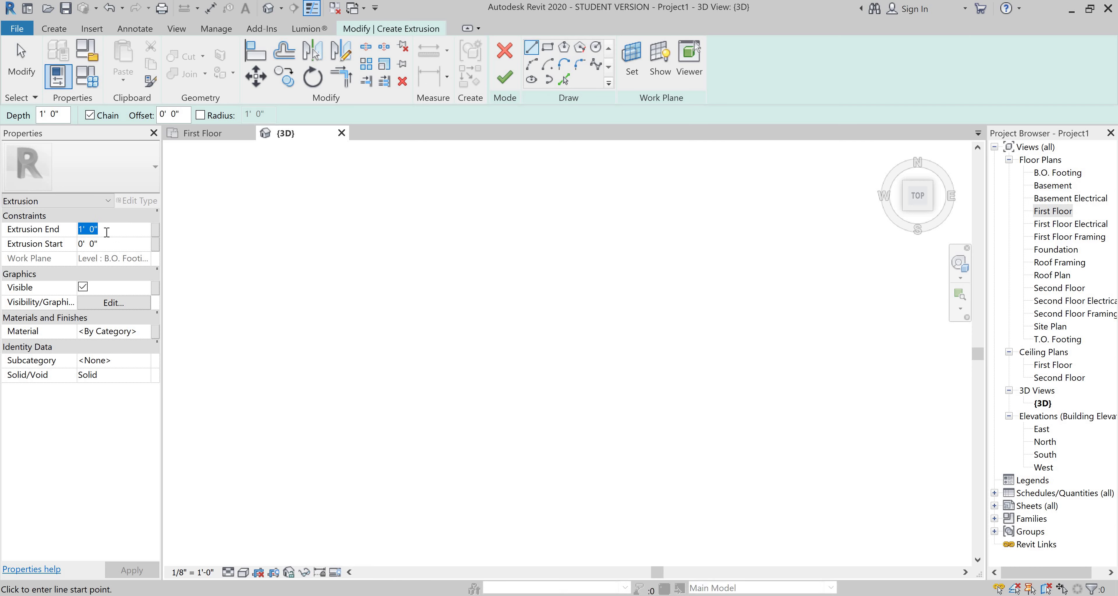
pyautogui.write('4\' 0"')
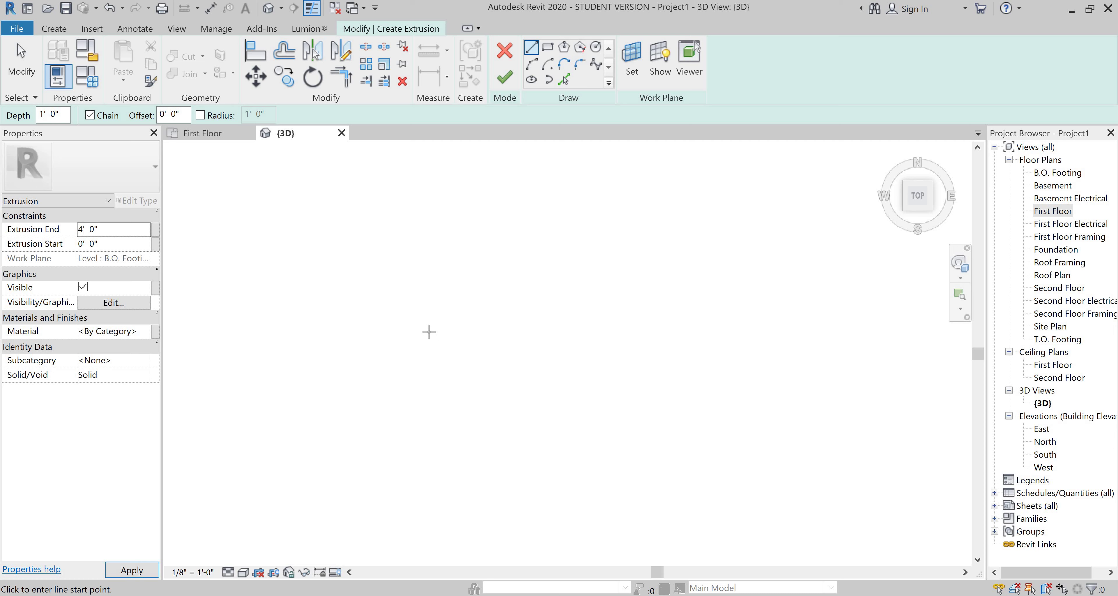
pyautogui.press('Return')
# Search the project materials for "wood painted white" for the extrusion and clear the search
pyautogui.click(130, 331)
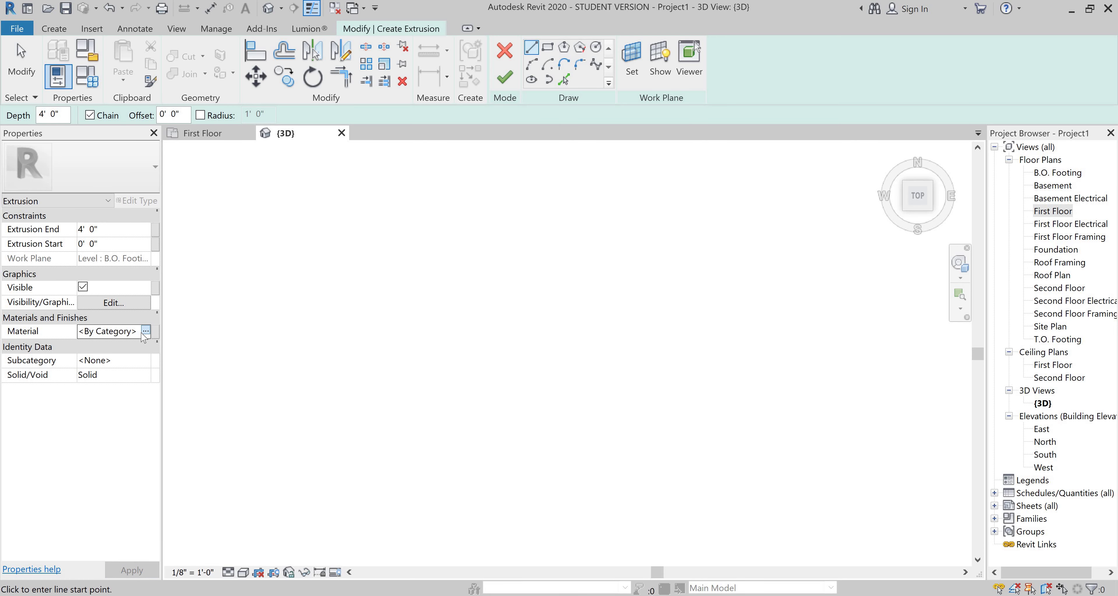
pyautogui.click(145, 331)
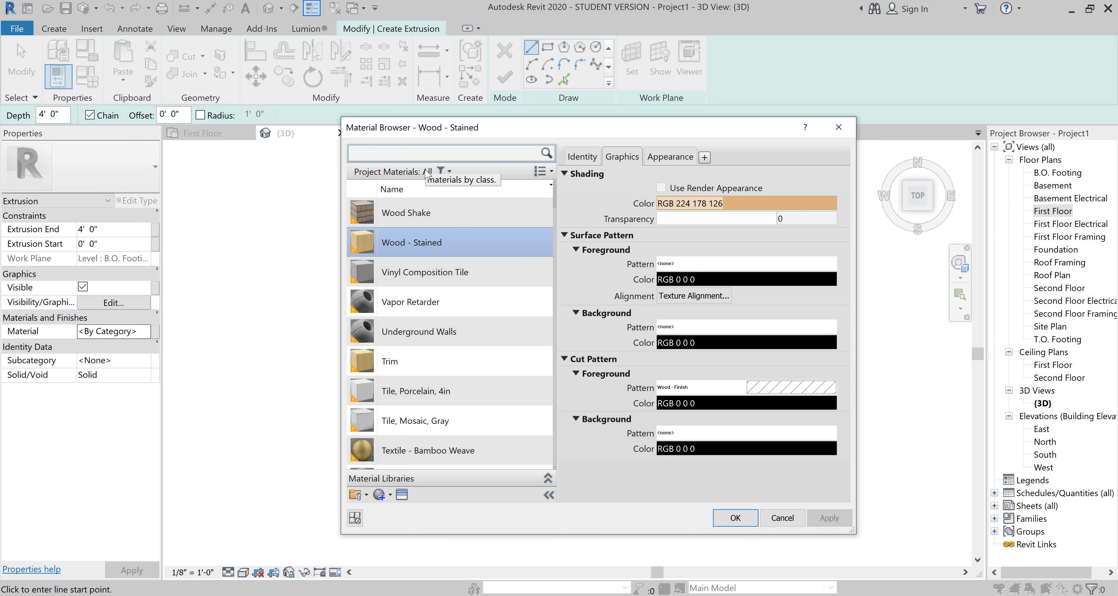
pyautogui.write('wood painted white')
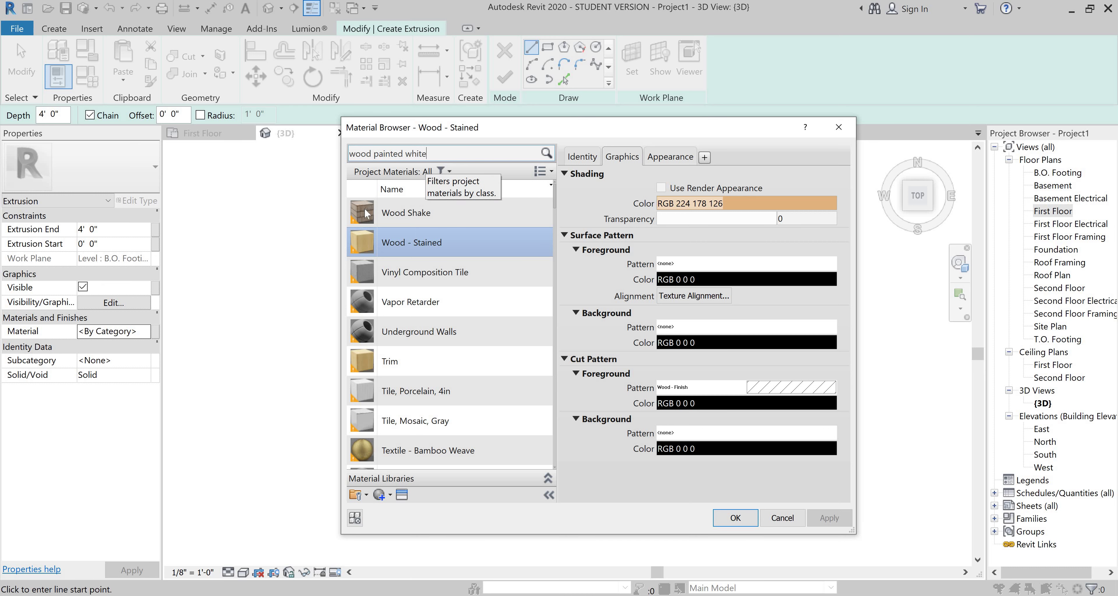
pyautogui.press('Return')
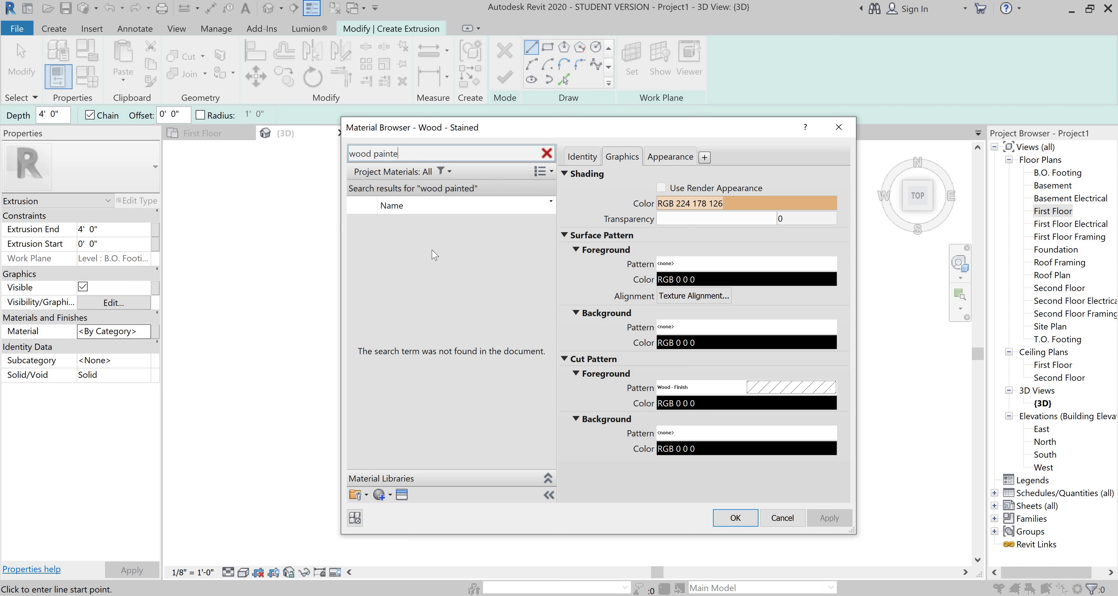
pyautogui.press('BackSpace')
pyautogui.press('BackSpace')
pyautogui.press('BackSpace')
pyautogui.press('BackSpace')
pyautogui.press('BackSpace')
pyautogui.press('BackSpace')
pyautogui.press('BackSpace')
pyautogui.press('BackSpace')
pyautogui.press('BackSpace')
pyautogui.press('BackSpace')
pyautogui.press('BackSpace')
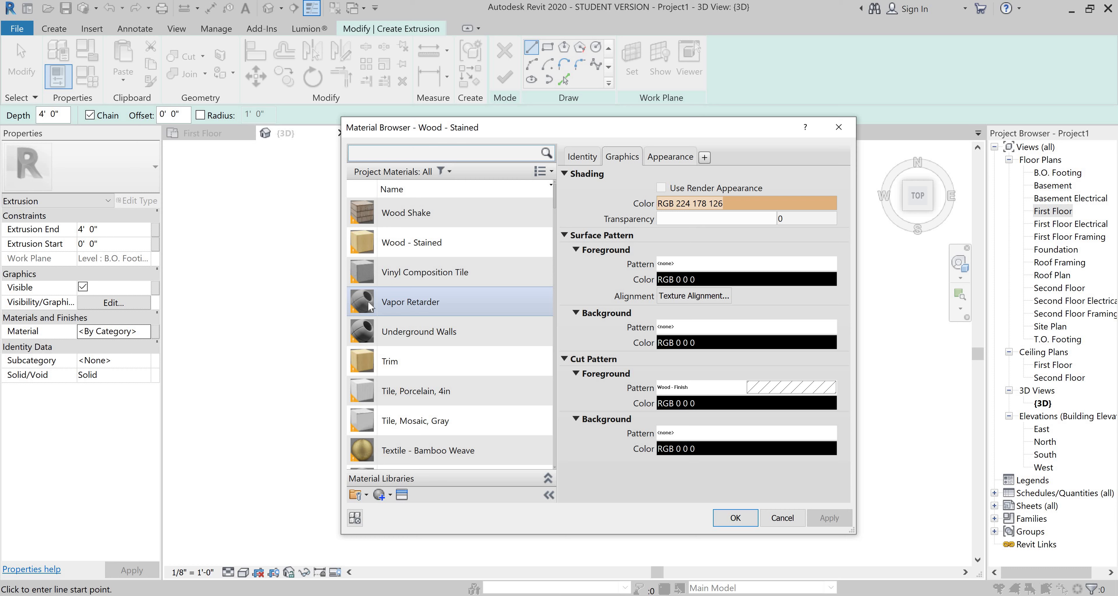
# Assign the Wood - Stained material to the extrusion
pyautogui.click(410, 244)
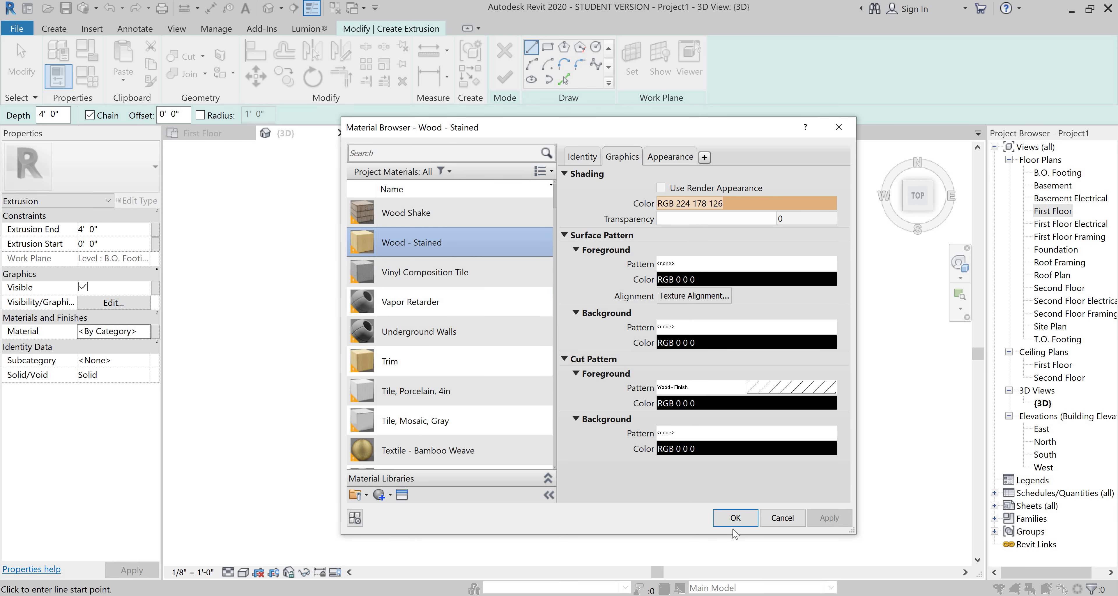
pyautogui.click(721, 525)
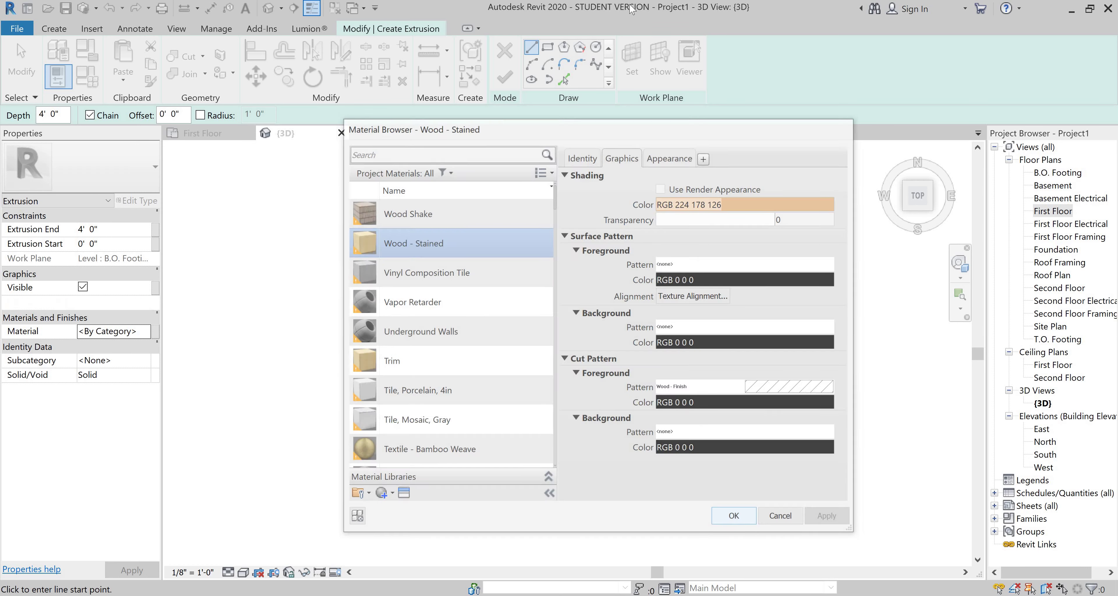
# Sketch a rectangular extrusion profile about 4' 7" long and 2' 0" wide
pyautogui.click(548, 46)
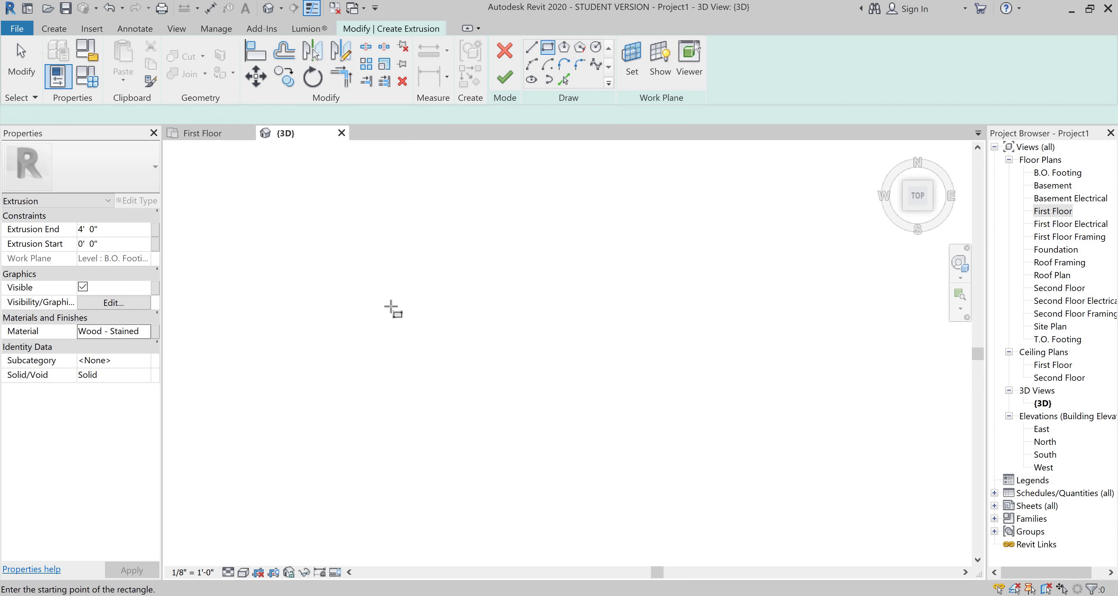
pyautogui.click(412, 325)
pyautogui.scroll(5, 427, 326)
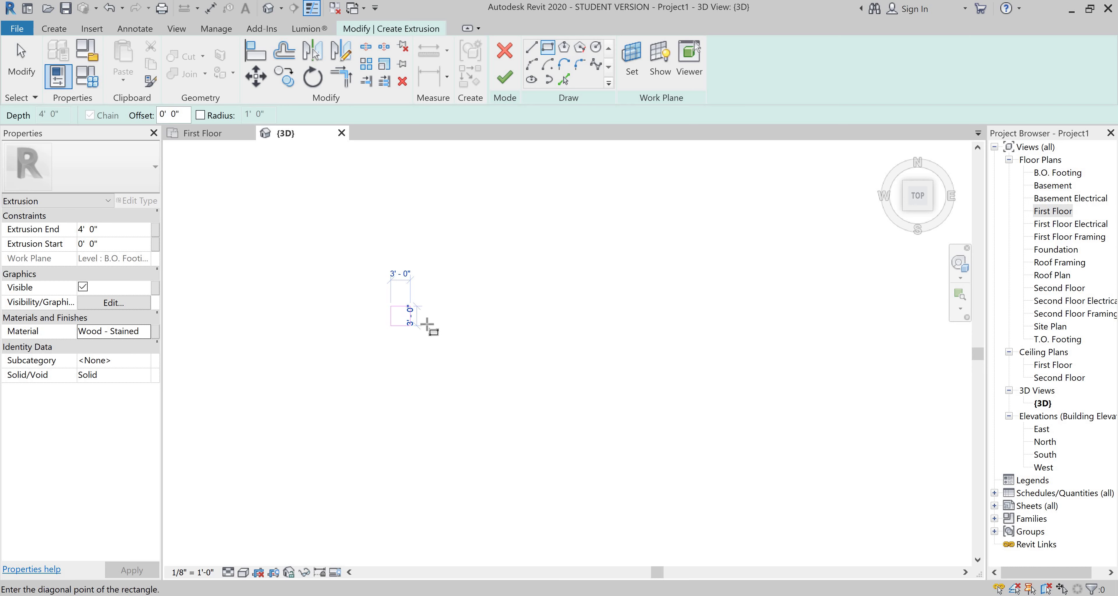
pyautogui.click(419, 307)
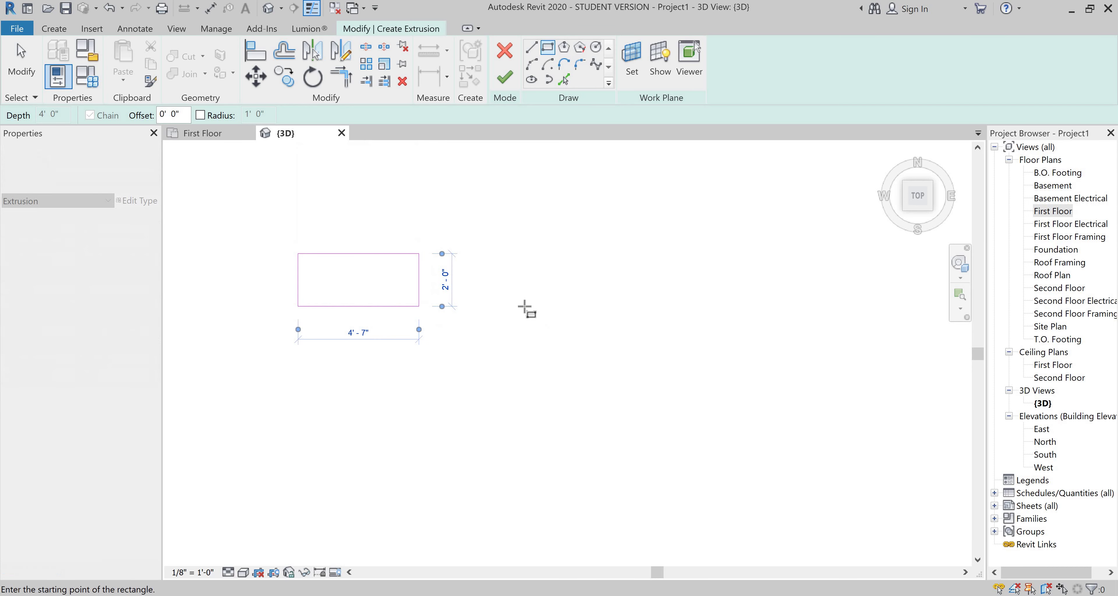
pyautogui.scroll(-2, 523, 310)
pyautogui.scroll(4, 430, 363)
pyautogui.press('Escape')
pyautogui.press('Escape')
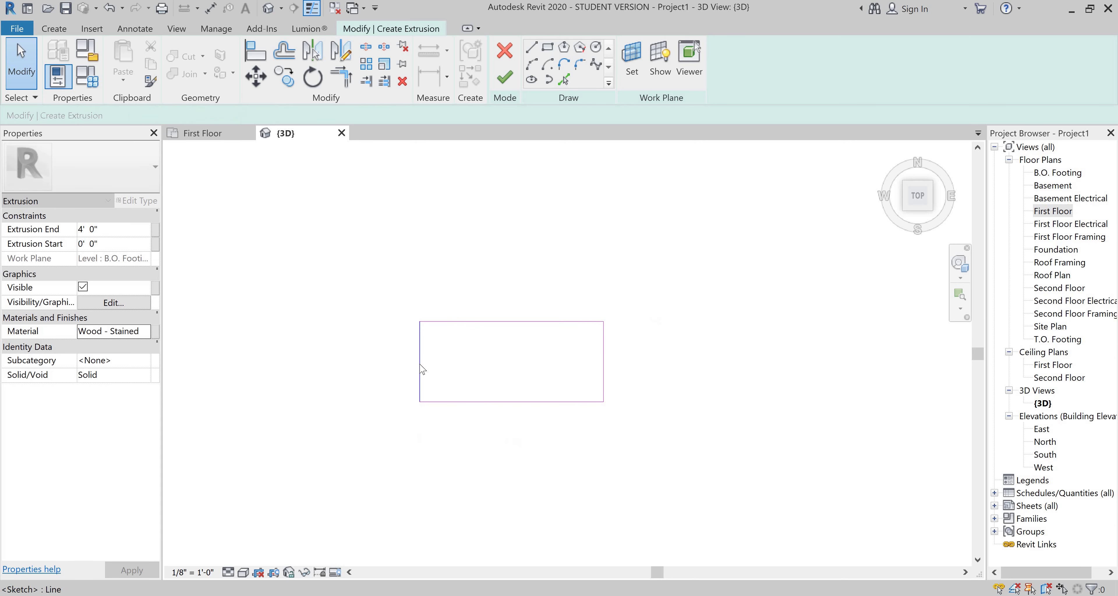
# Move the short left edge of the rectangle outward to lengthen the profile, and finish the extrusion
pyautogui.click(407, 362)
pyautogui.moveTo(394, 364); pyautogui.dragTo(405, 364)
pyautogui.press('Escape')
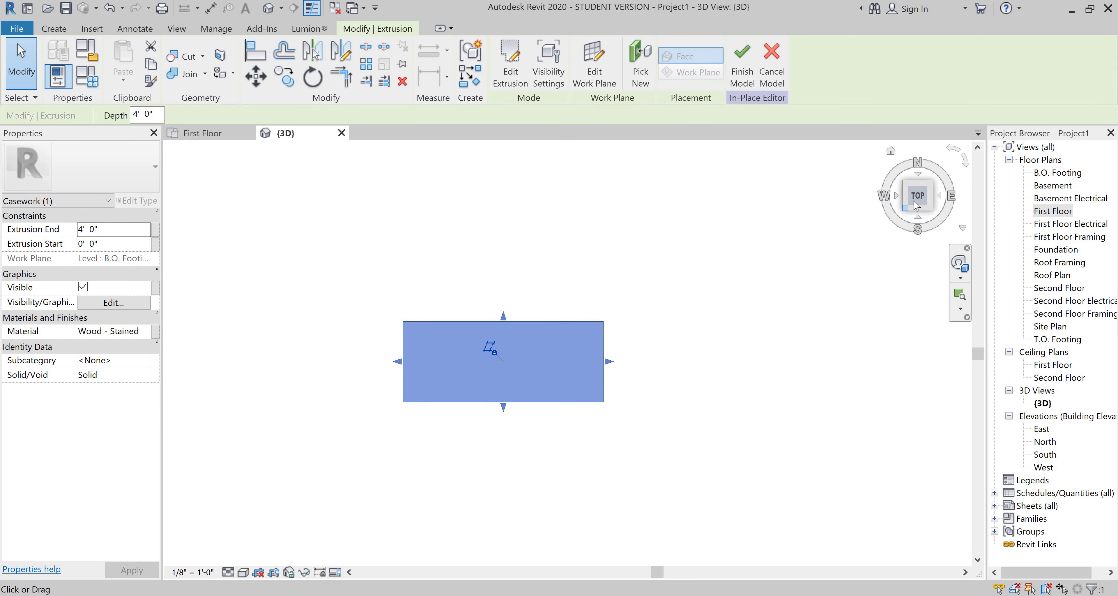
# Inspect the extruded box in 3D at an angle and face-on from the front
pyautogui.moveTo(916, 175)
pyautogui.mouseDown()
pyautogui.moveTo(918, 141)
pyautogui.moveTo(917, 172)
pyautogui.moveTo(917, 145)
pyautogui.moveTo(853, 305)
pyautogui.mouseUp()
pyautogui.click(687, 331)
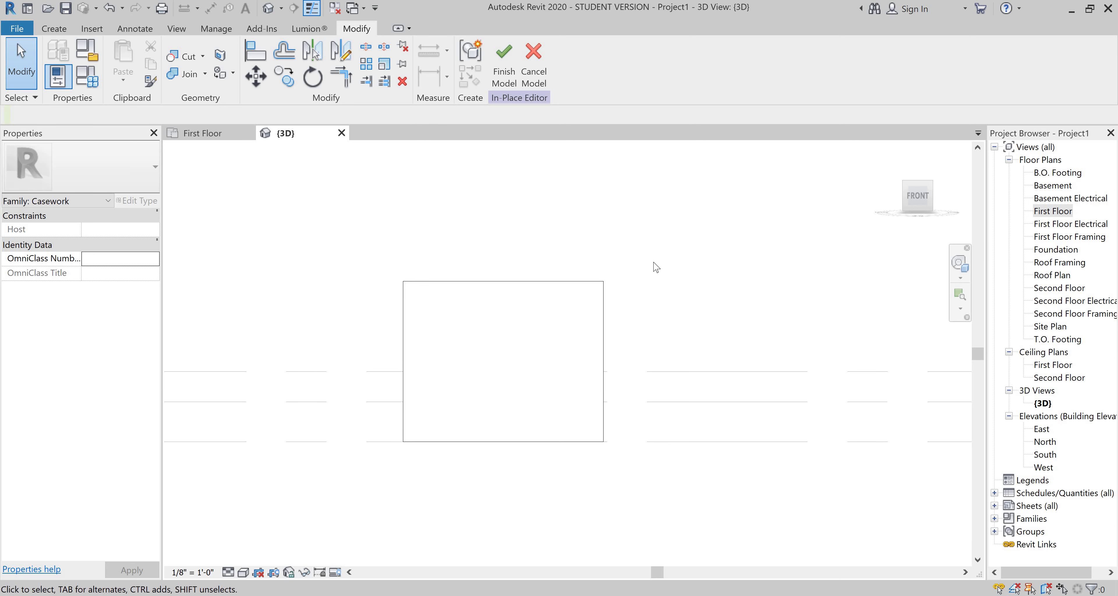
pyautogui.keyDown('shift'); pyautogui.moveTo(681, 290); pyautogui.dragTo(729, 306, button='middle'); pyautogui.keyUp('shift')
pyautogui.moveTo(675, 241); pyautogui.dragTo(759, 309, button='middle')
pyautogui.scroll(-1, 758, 309)
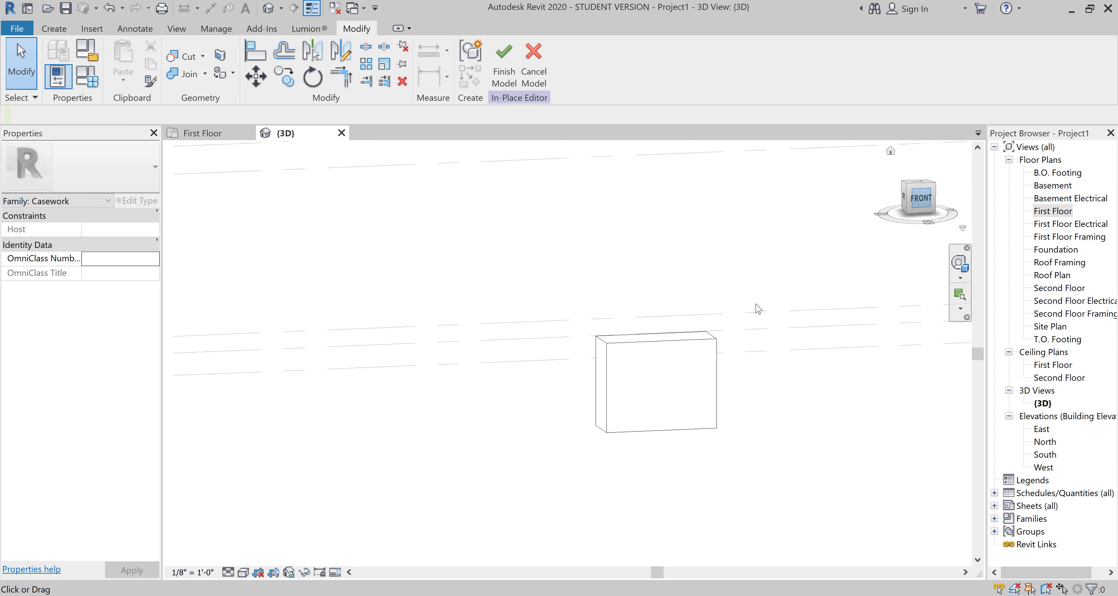
pyautogui.scroll(5, 523, 382)
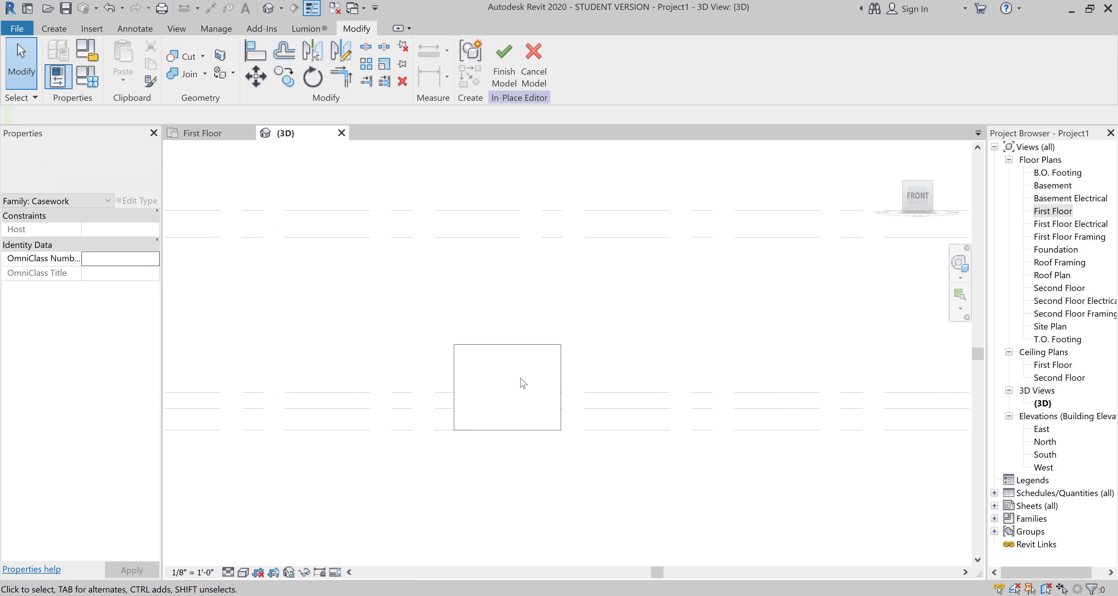
pyautogui.scroll(3, 523, 381)
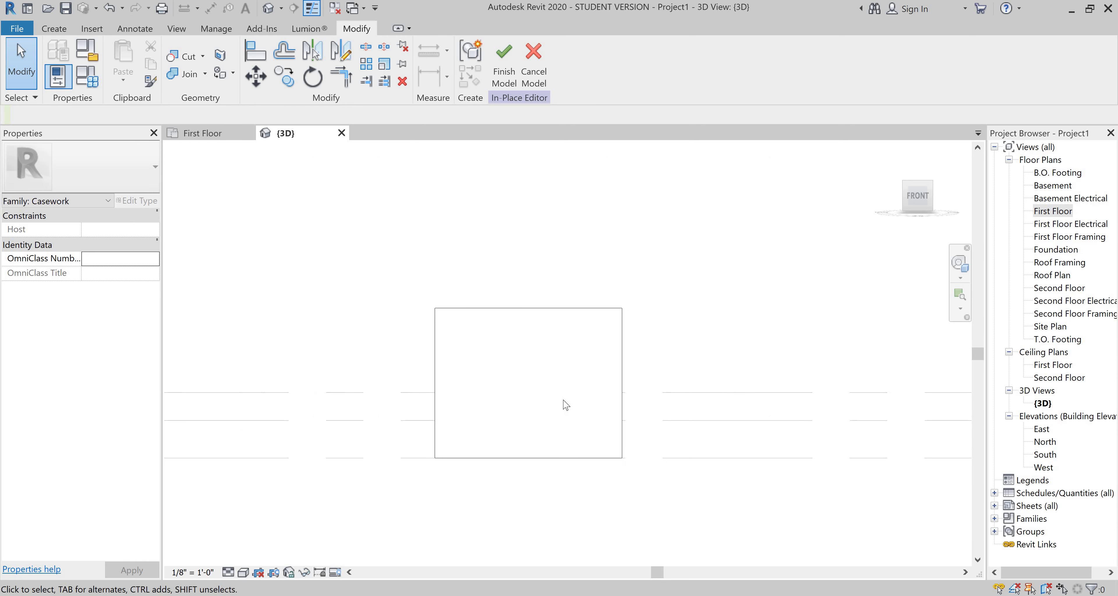
# Start a void extrusion and set its work plane by picking the front face of the box
pyautogui.click(54, 28)
pyautogui.click(284, 65)
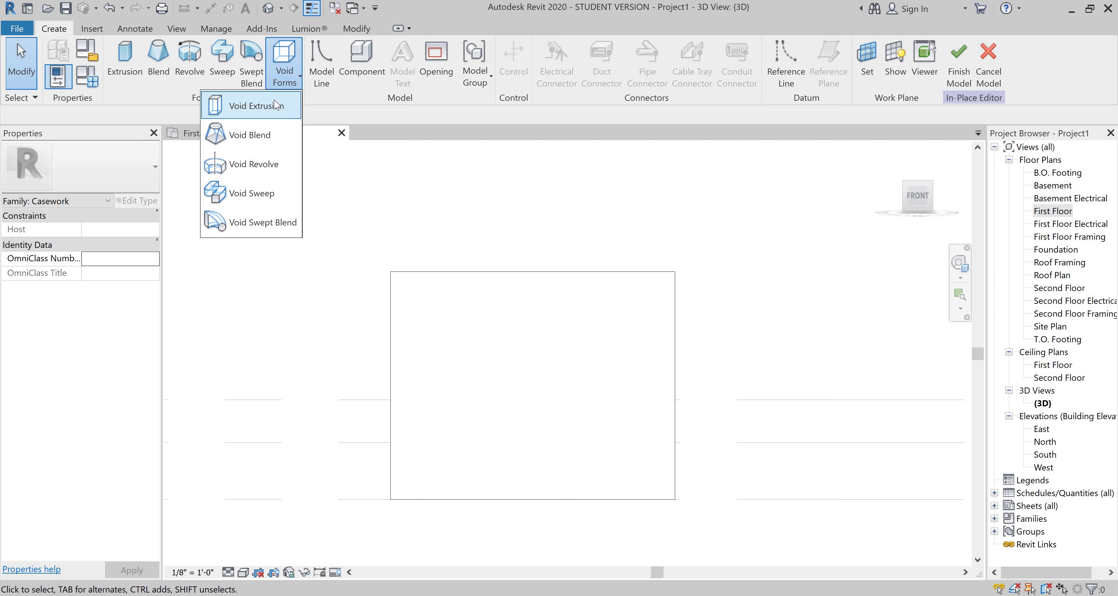
pyautogui.click(261, 106)
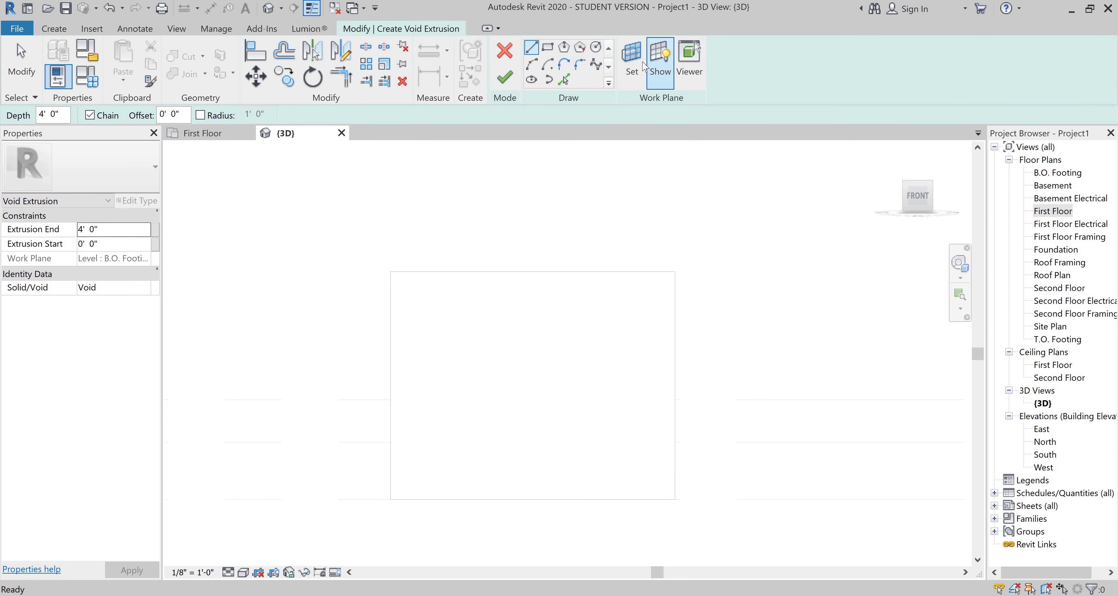
pyautogui.click(448, 326)
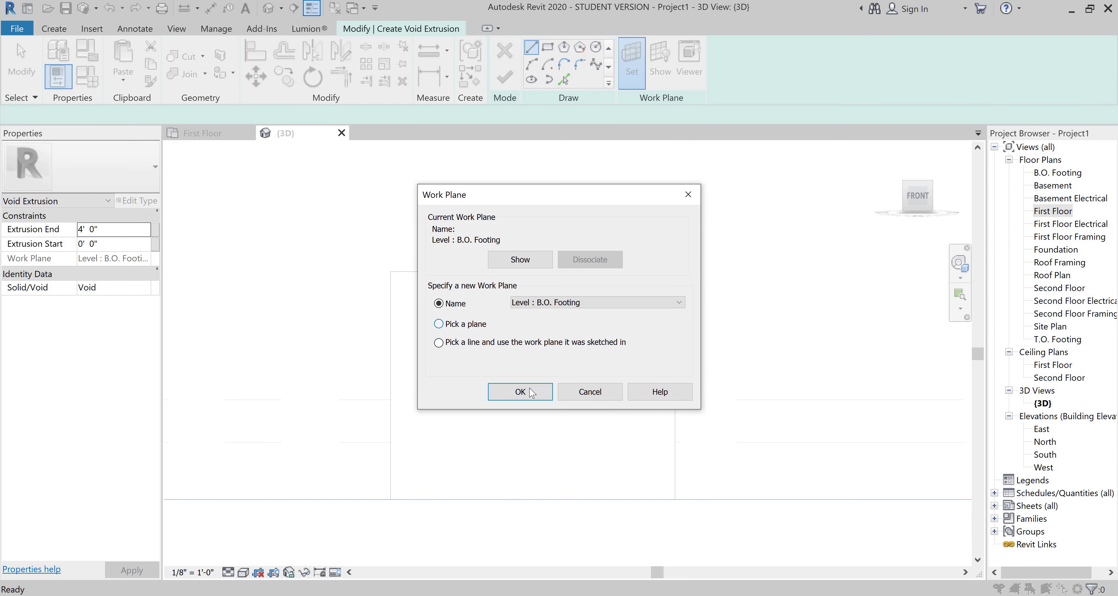
pyautogui.click(530, 387)
pyautogui.press('Return')
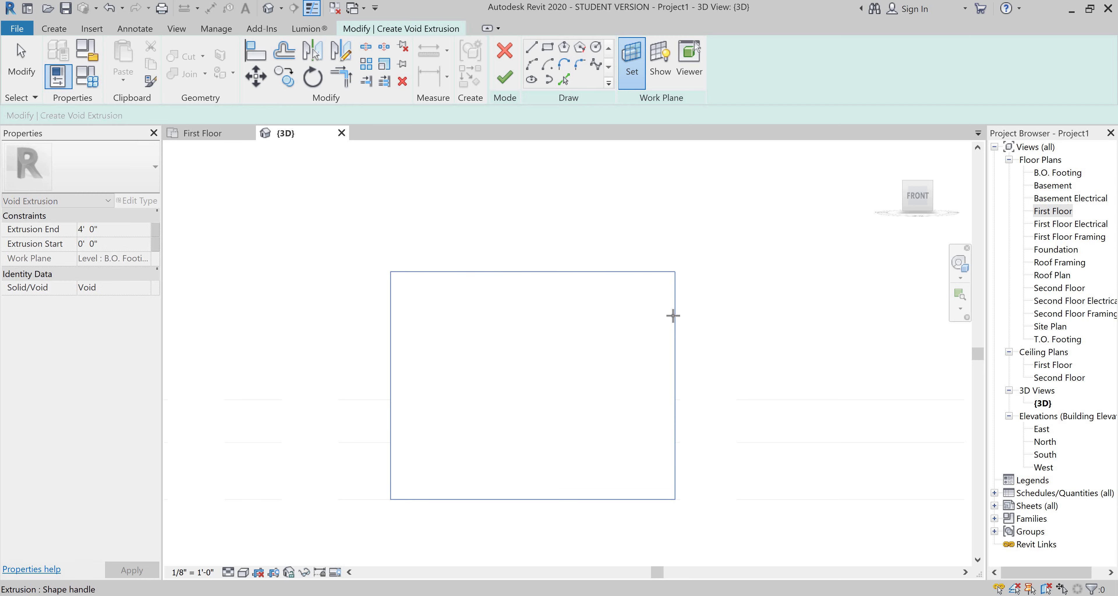
pyautogui.click(673, 315)
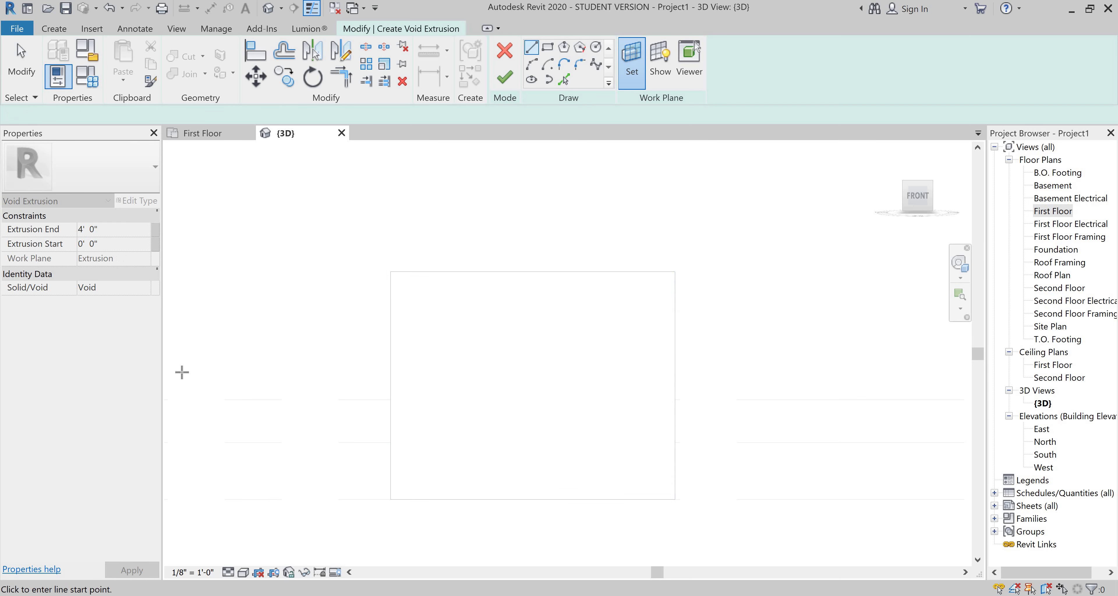
# Set the void extrusion's Extrusion End to 3' 11 3/4"
pyautogui.click(105, 228)
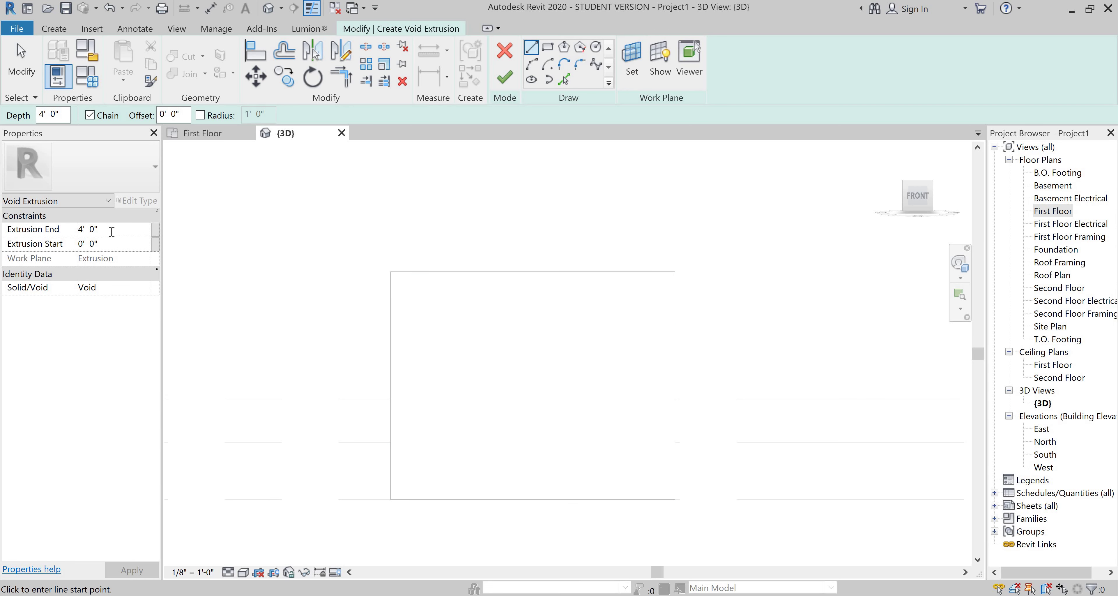
pyautogui.moveTo(51, 235); pyautogui.dragTo(55, 381)
pyautogui.write('3')
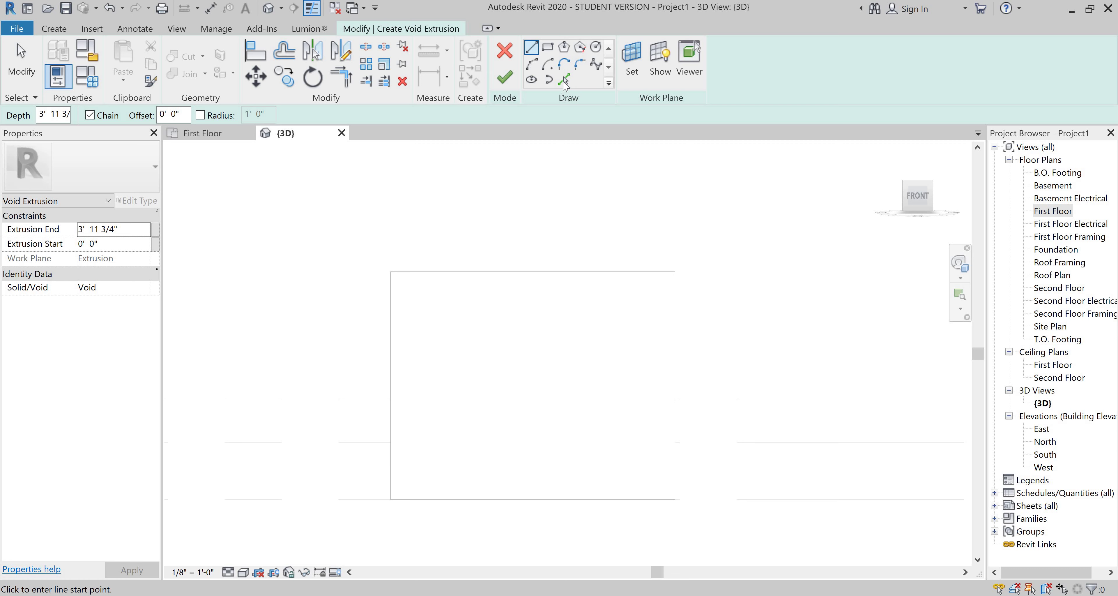
# Create the void profile with Pick Lines from the four edges of the box's front face
pyautogui.click(563, 80)
pyautogui.click(393, 310)
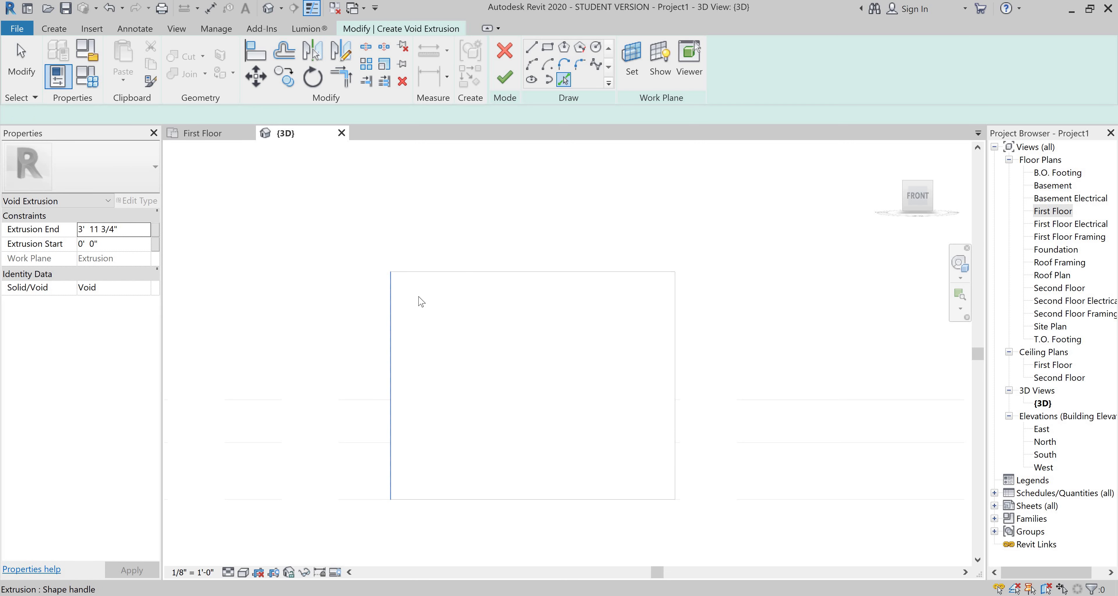
pyautogui.click(467, 273)
pyautogui.click(674, 343)
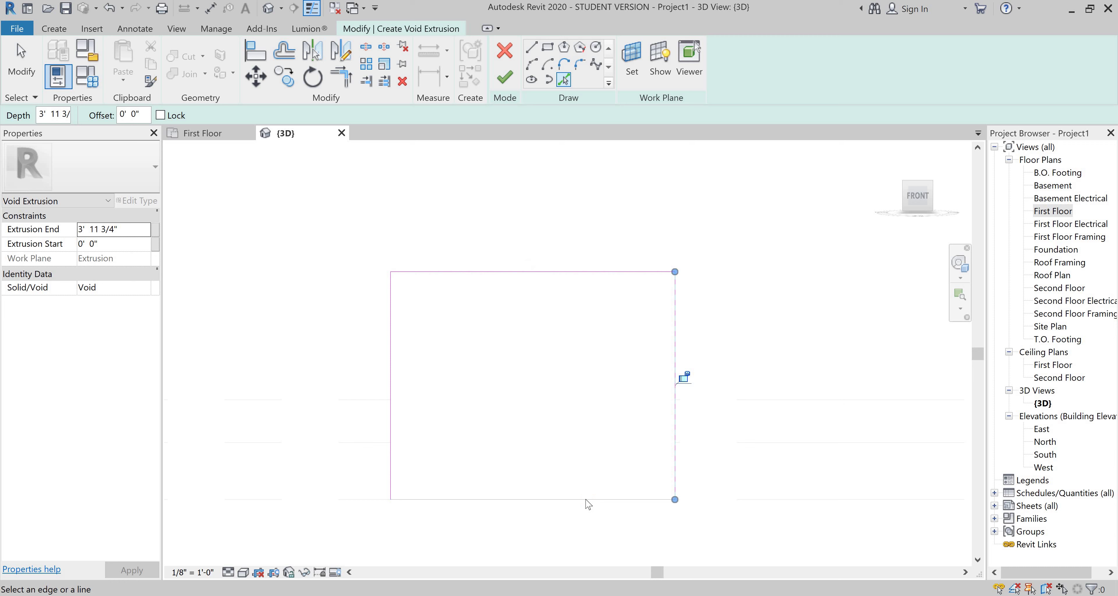
pyautogui.click(589, 499)
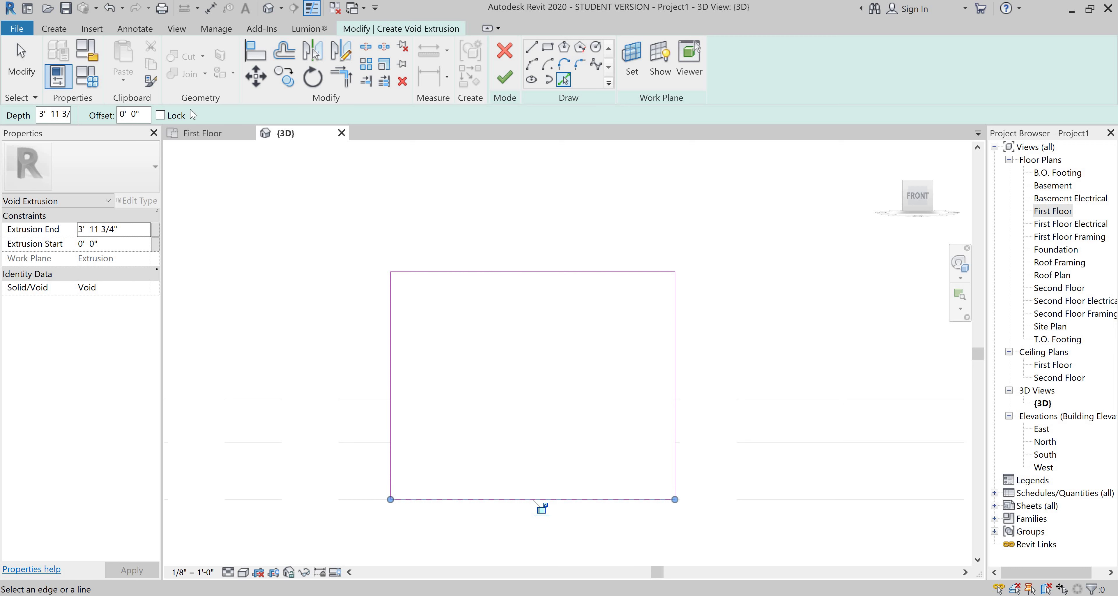
# Offset copies of the void profile's bottom line upward at 1' 0" spacing to create three horizontal shelf lines
pyautogui.click(280, 56)
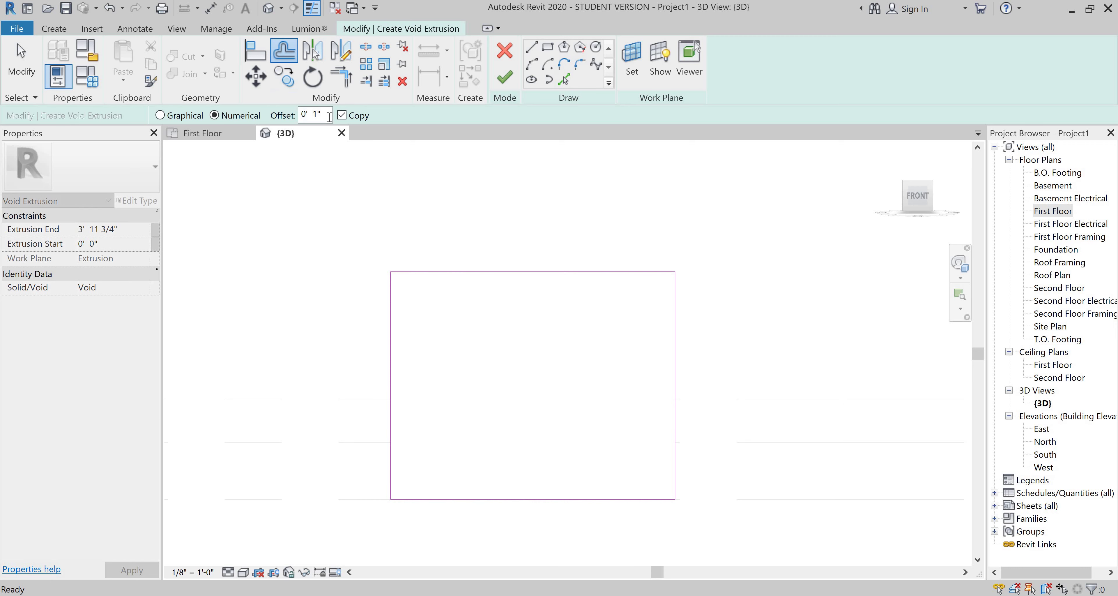
pyautogui.write('1')
pyautogui.press('Return')
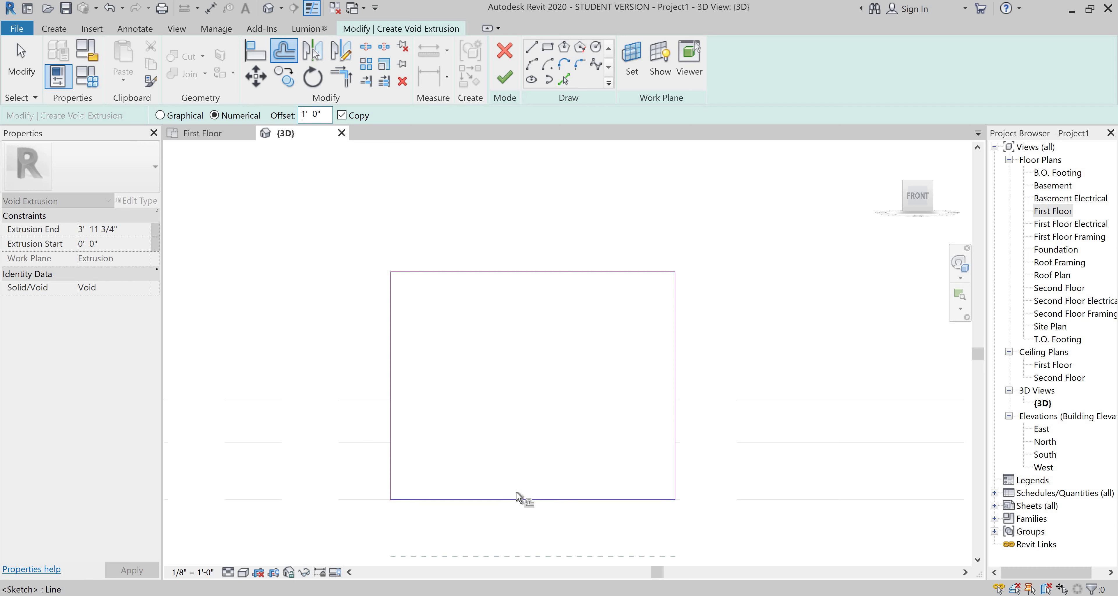
pyautogui.click(515, 494)
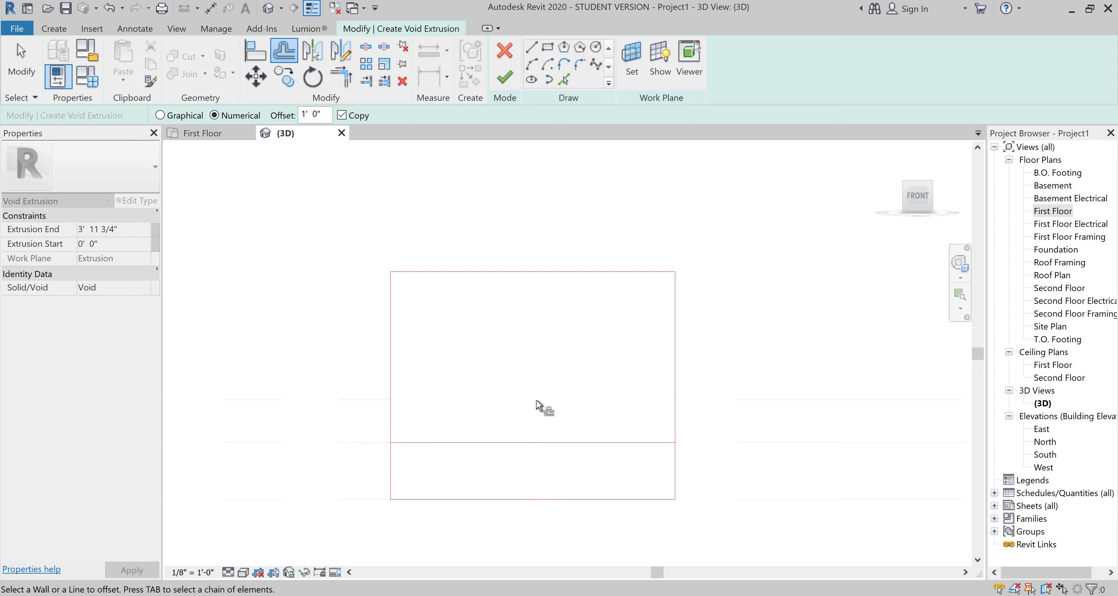
pyautogui.click(543, 386)
pyautogui.click(664, 378)
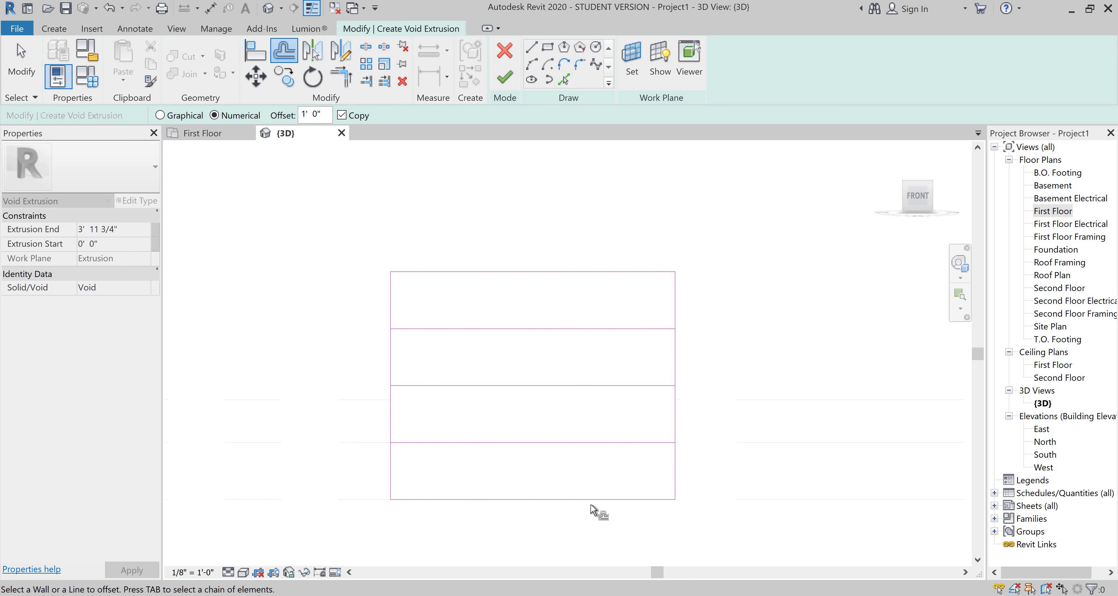
# Offset a copy of each of the three shelf lines downward by 1/2" to give the shelves thickness
pyautogui.moveTo(322, 117); pyautogui.dragTo(293, 118)
pyautogui.write('.5"')
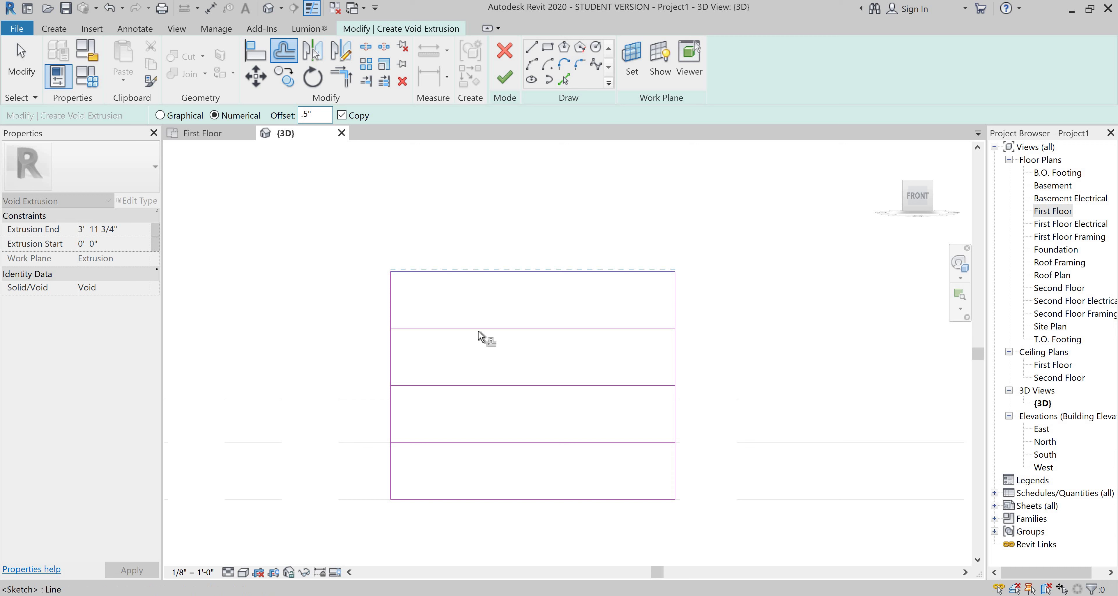
pyautogui.click(479, 330)
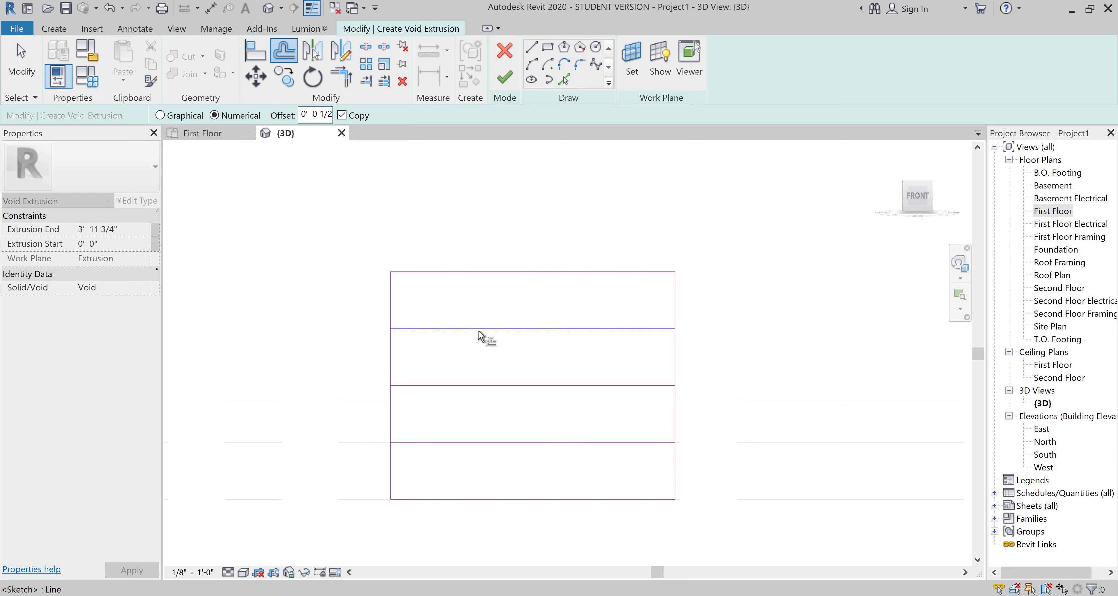
pyautogui.click(488, 389)
pyautogui.click(437, 474)
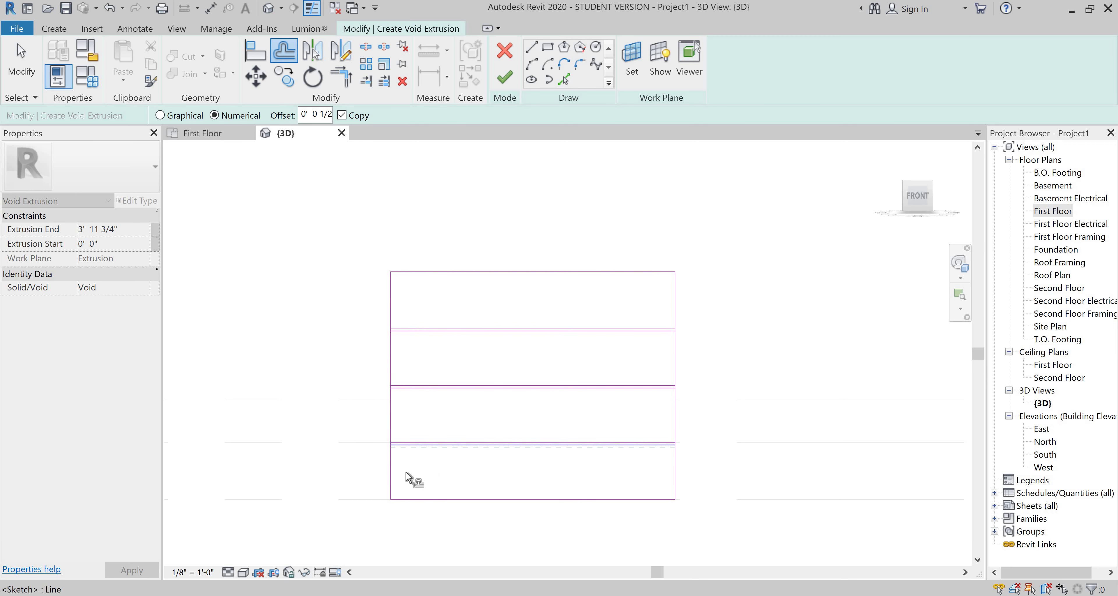
# Offset copies of the profile's outer edges inward by 1/2" to form the inner outline of the box
pyautogui.click(394, 463)
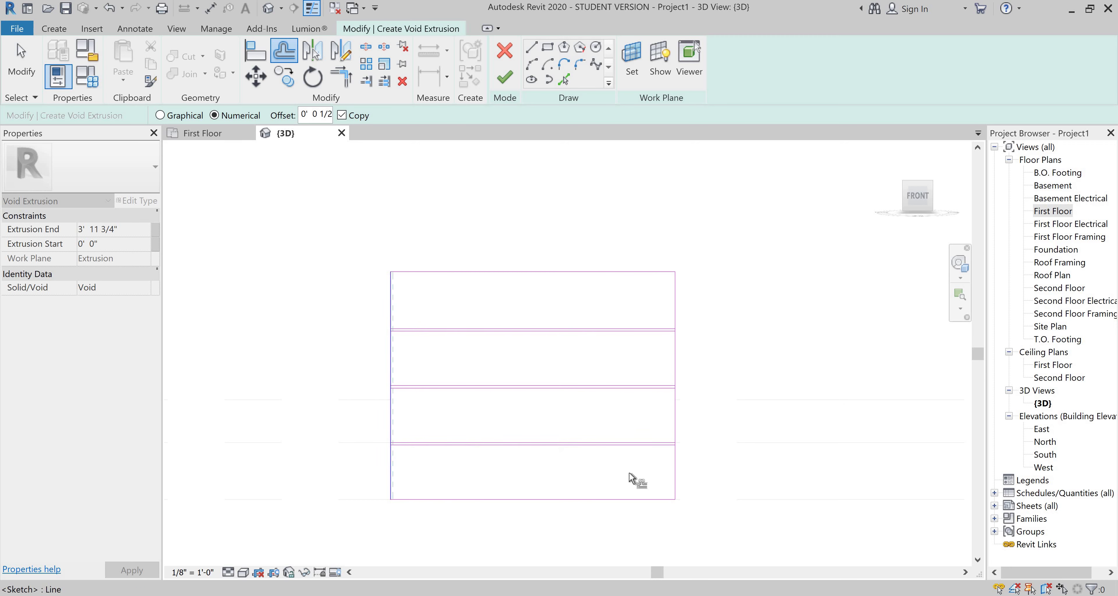
pyautogui.click(674, 473)
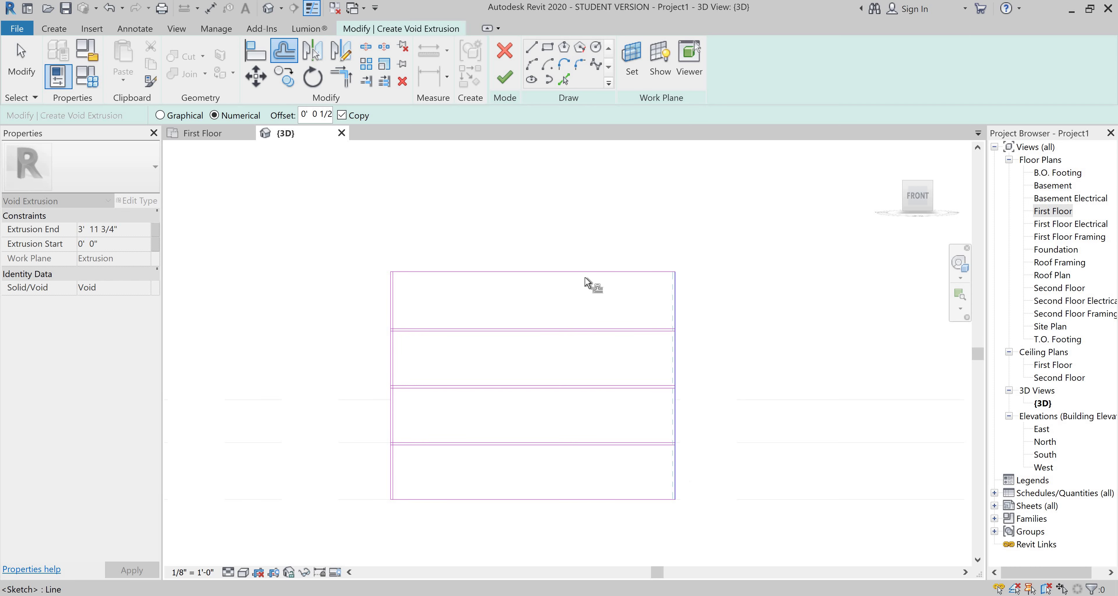
pyautogui.click(546, 500)
pyautogui.press('Escape')
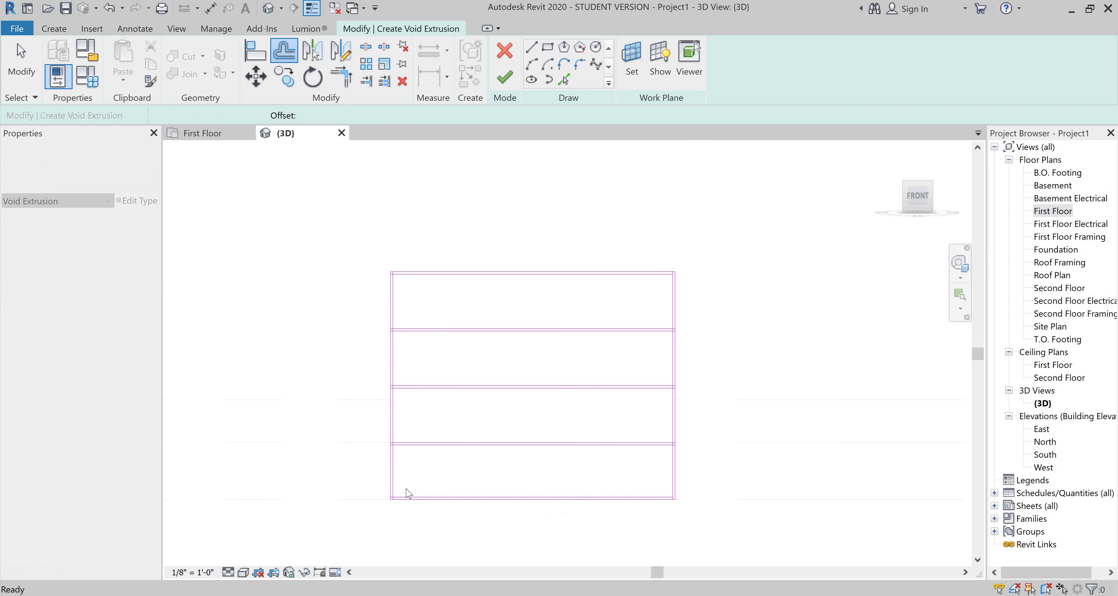
# Trim the inner offset lines to clean corners at both bottom corners of the lowest compartment
pyautogui.scroll(2, 402, 493)
pyautogui.press('t')
pyautogui.press('r')
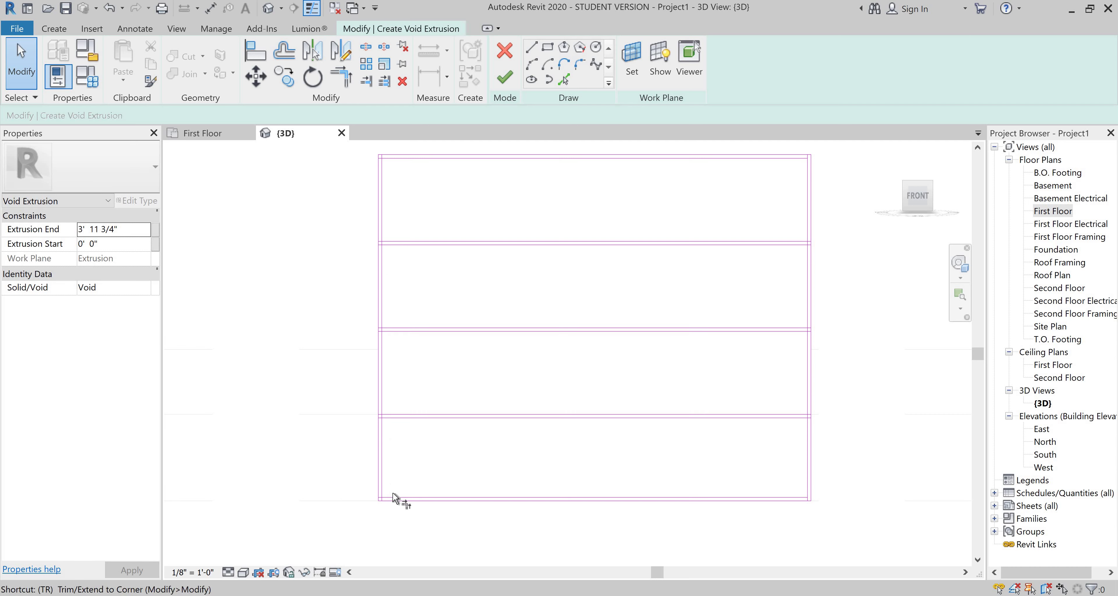
pyautogui.click(393, 497)
pyautogui.click(382, 477)
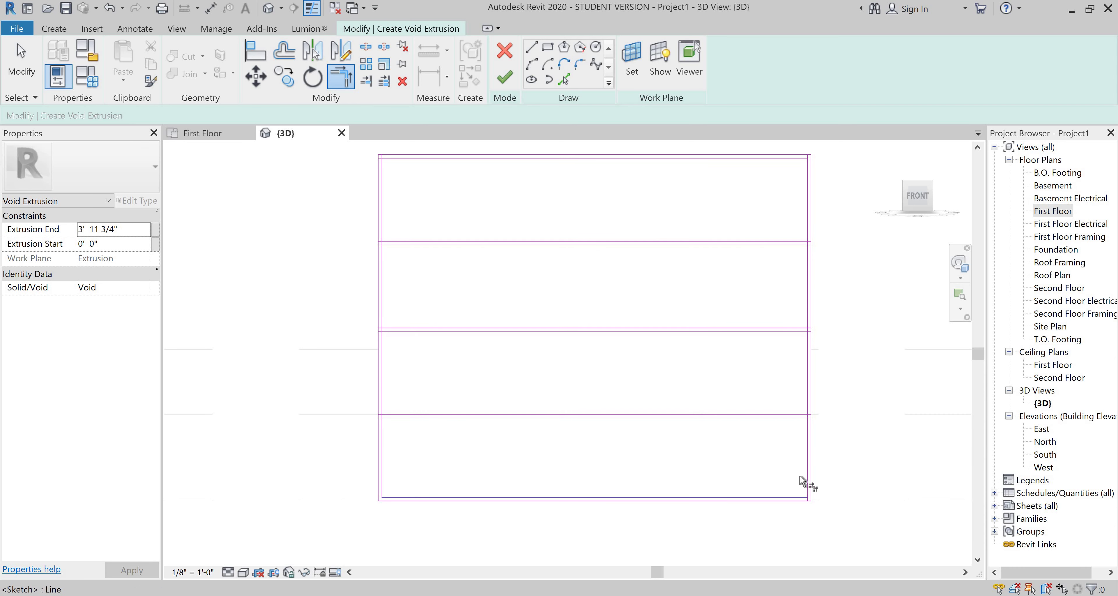
pyautogui.click(794, 495)
# Split the right inner vertical line within the lowest shelf and trim both parts to corners with the shelf lines
pyautogui.press('s')
pyautogui.press('l')
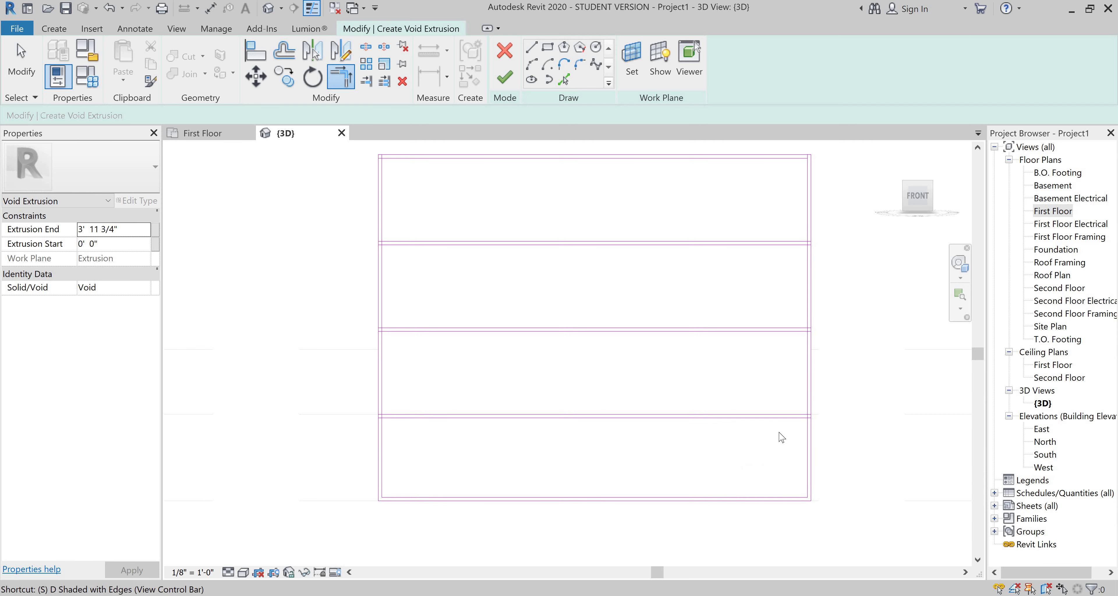
pyautogui.scroll(4, 808, 406)
pyautogui.scroll(2, 803, 408)
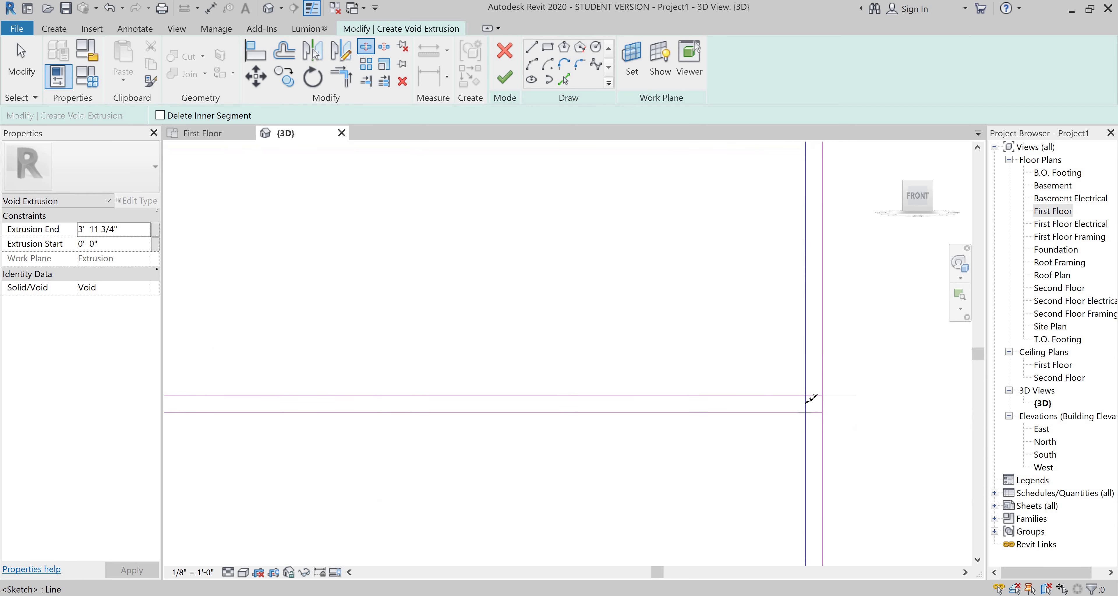
pyautogui.click(805, 404)
pyautogui.press('t')
pyautogui.press('r')
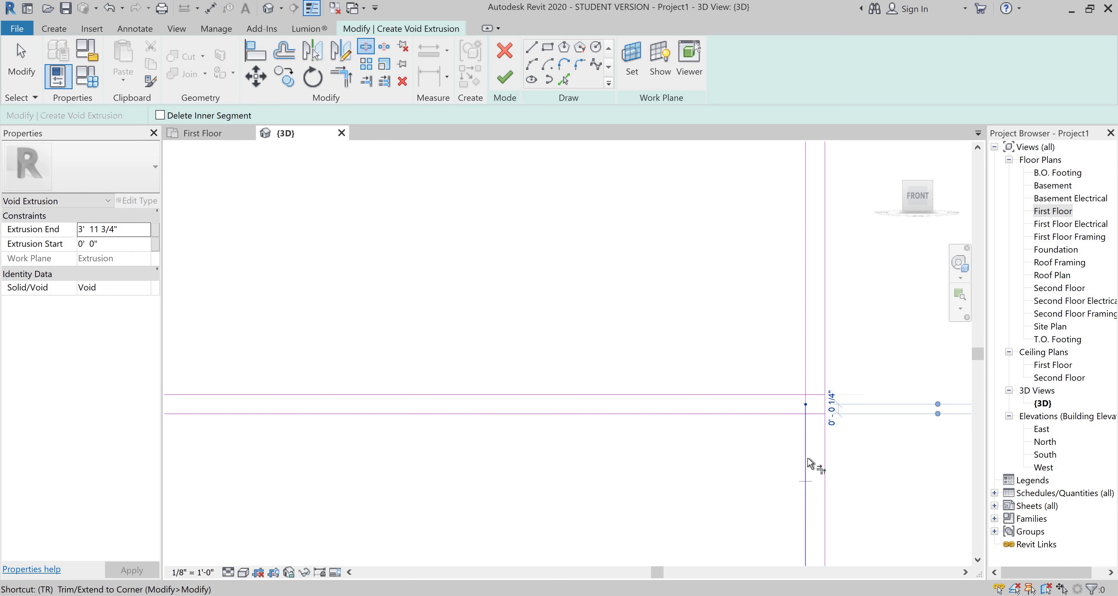
pyautogui.click(807, 460)
pyautogui.click(744, 418)
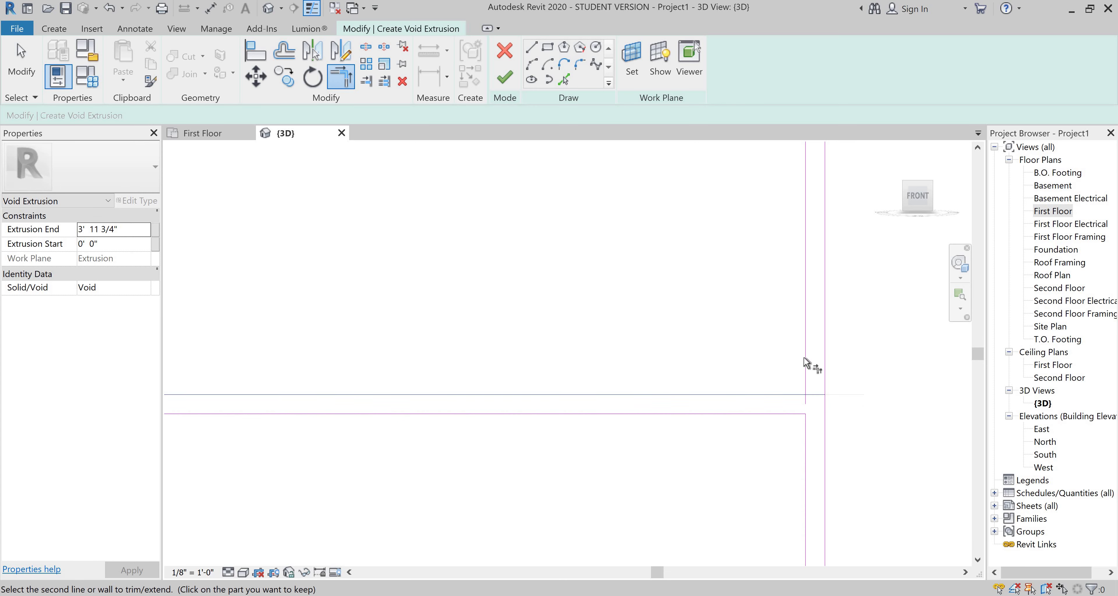
# Split the left inner vertical line within the lowest shelf and trim both parts to corners with the shelf lines
pyautogui.scroll(-4, 816, 386)
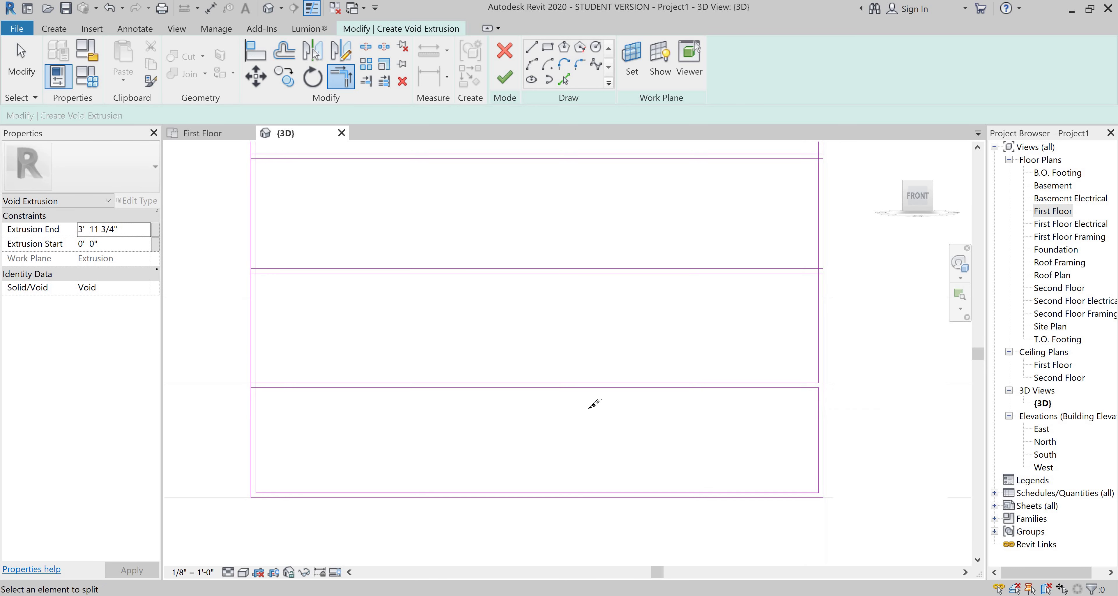
pyautogui.press('s')
pyautogui.press('l')
pyautogui.scroll(-2, 469, 387)
pyautogui.scroll(8, 407, 384)
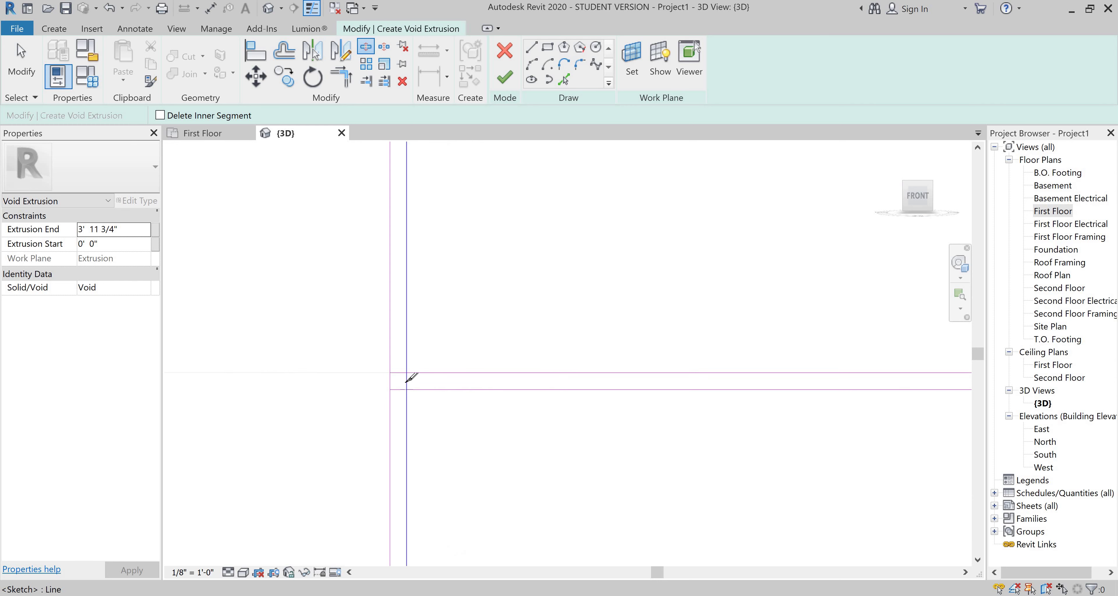
pyautogui.press('t')
pyautogui.press('r')
pyautogui.click(413, 391)
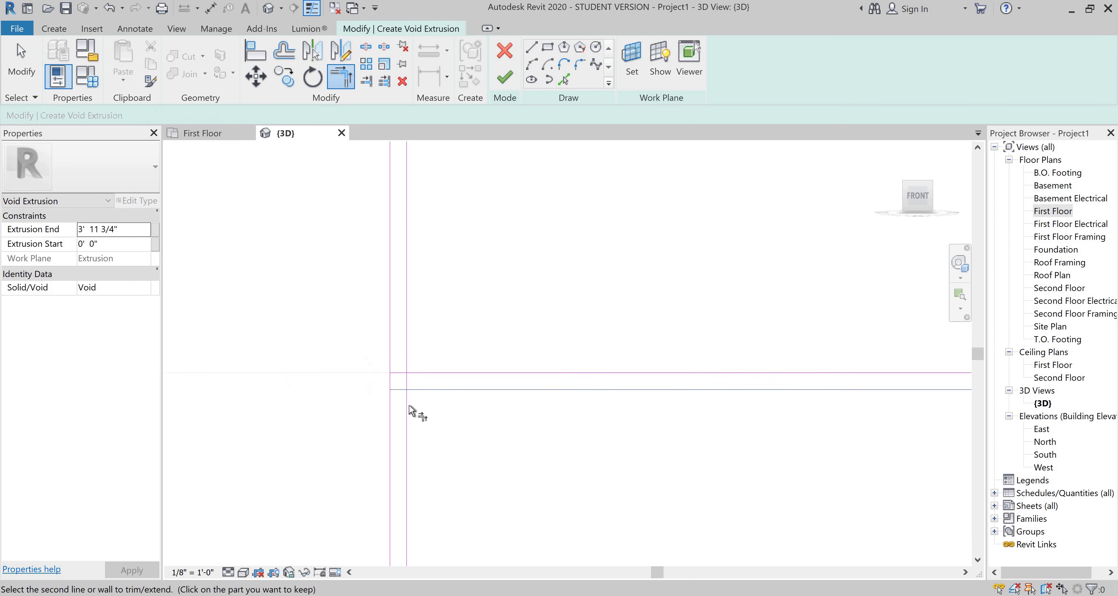
pyautogui.click(430, 486)
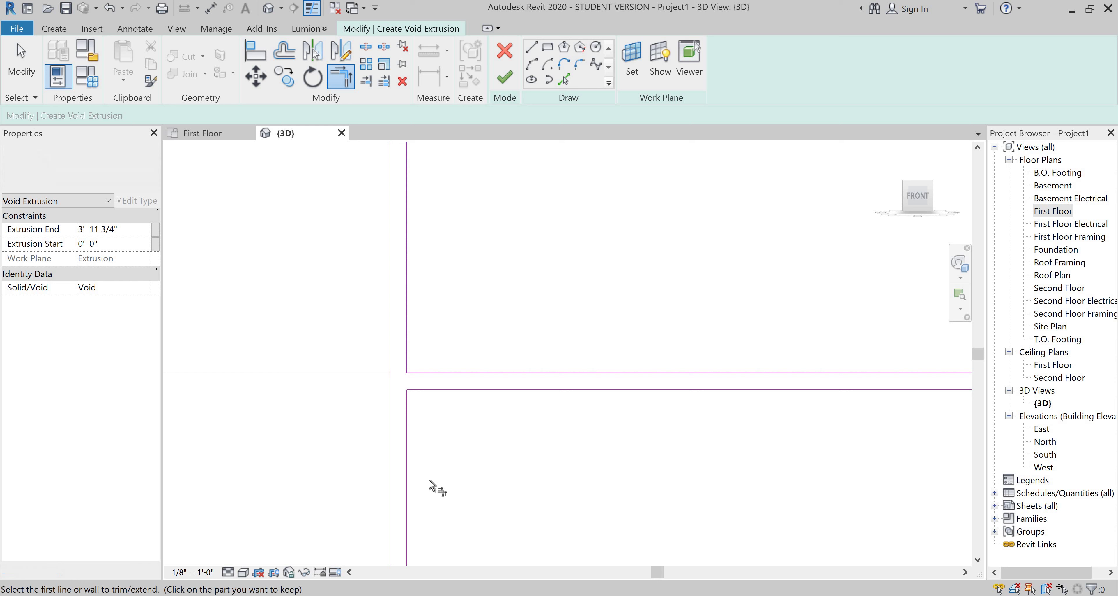
# Split the left inner vertical line at the middle shelf and trim the pieces to corners above and below it
pyautogui.scroll(-4, 419, 386)
pyautogui.scroll(5, 440, 397)
pyautogui.scroll(1, 440, 397)
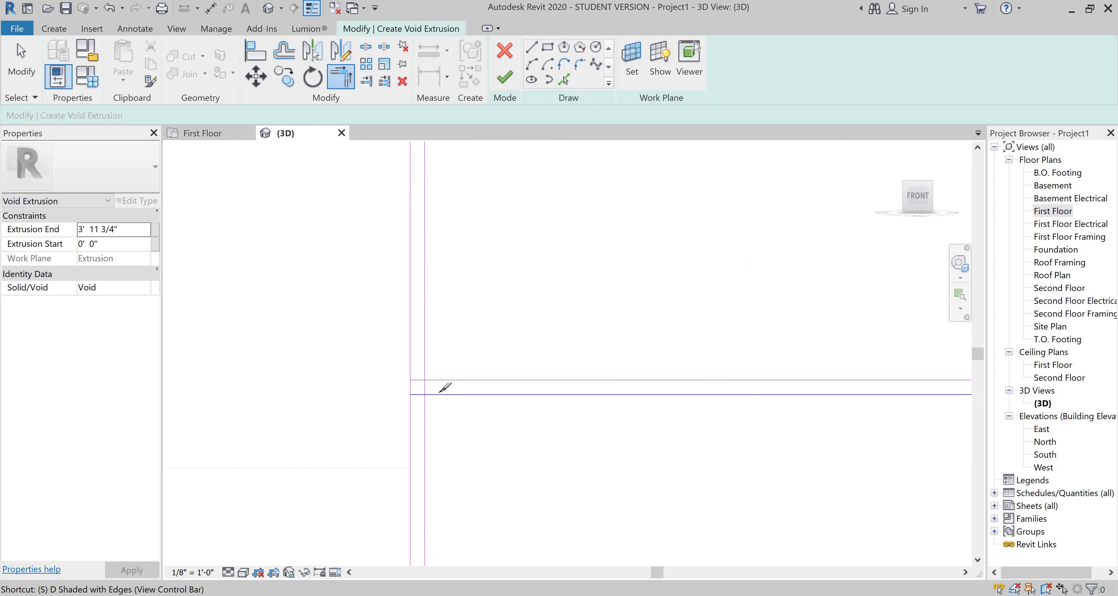
pyautogui.press('s')
pyautogui.press('l')
pyautogui.scroll(3, 415, 377)
pyautogui.press('t')
pyautogui.press('r')
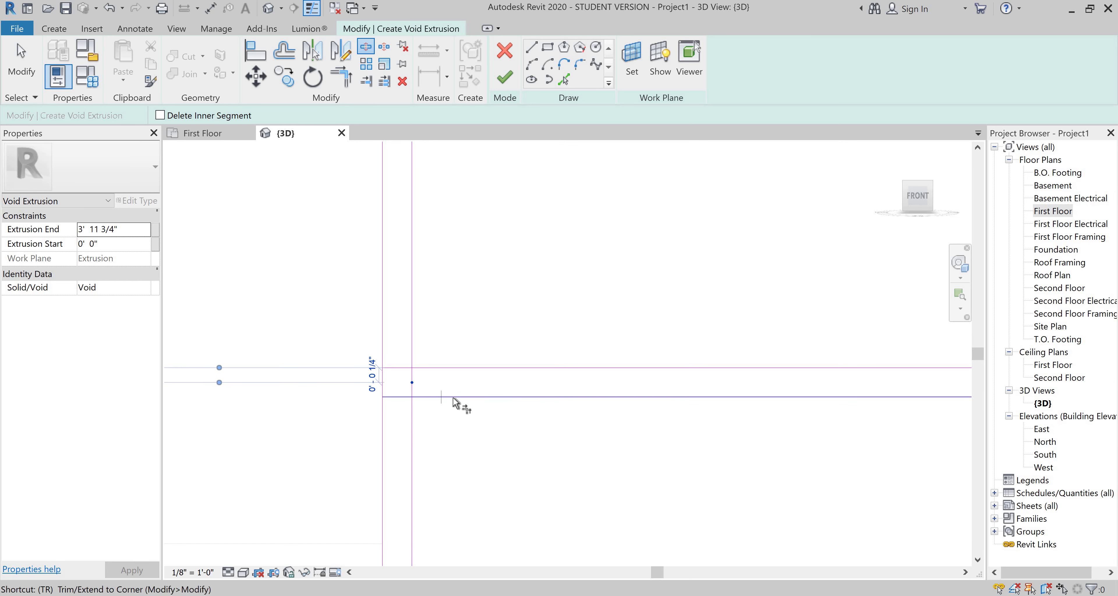
pyautogui.click(454, 396)
pyautogui.click(412, 432)
pyautogui.click(430, 369)
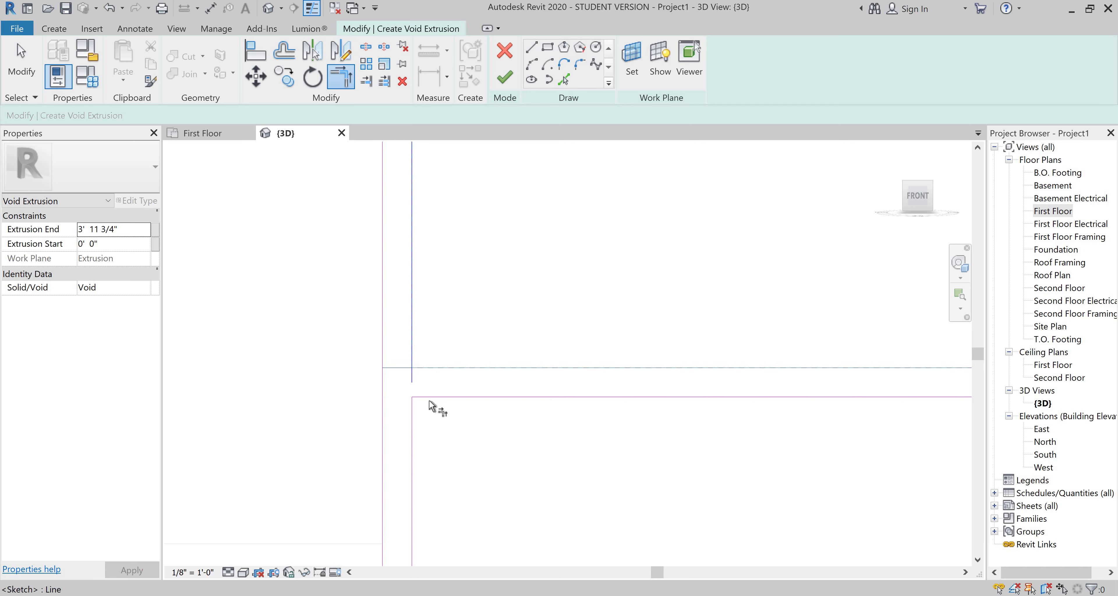
# Split the right inner vertical line at the middle shelf and trim the pieces to corners above and below it
pyautogui.scroll(-8, 438, 403)
pyautogui.press('s')
pyautogui.press('l')
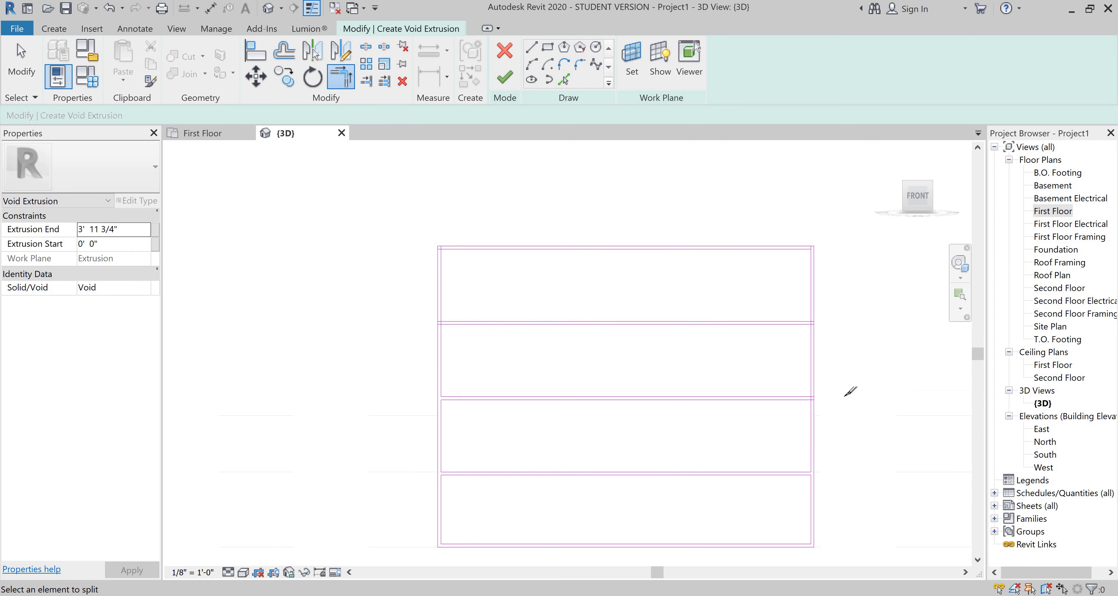
pyautogui.scroll(1, 818, 391)
pyautogui.scroll(7, 832, 375)
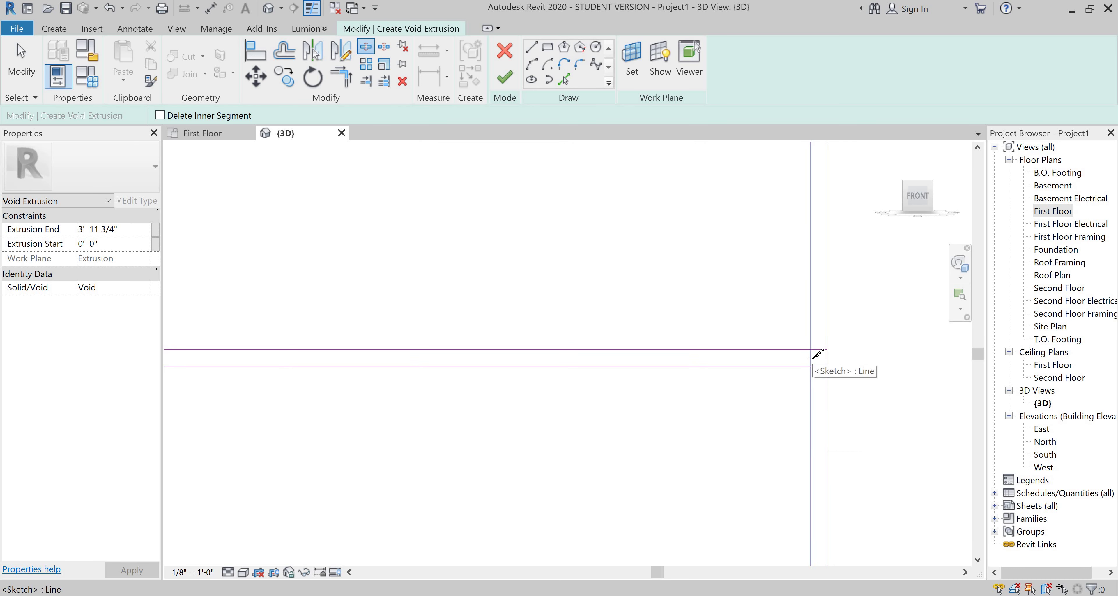
pyautogui.press('t')
pyautogui.press('r')
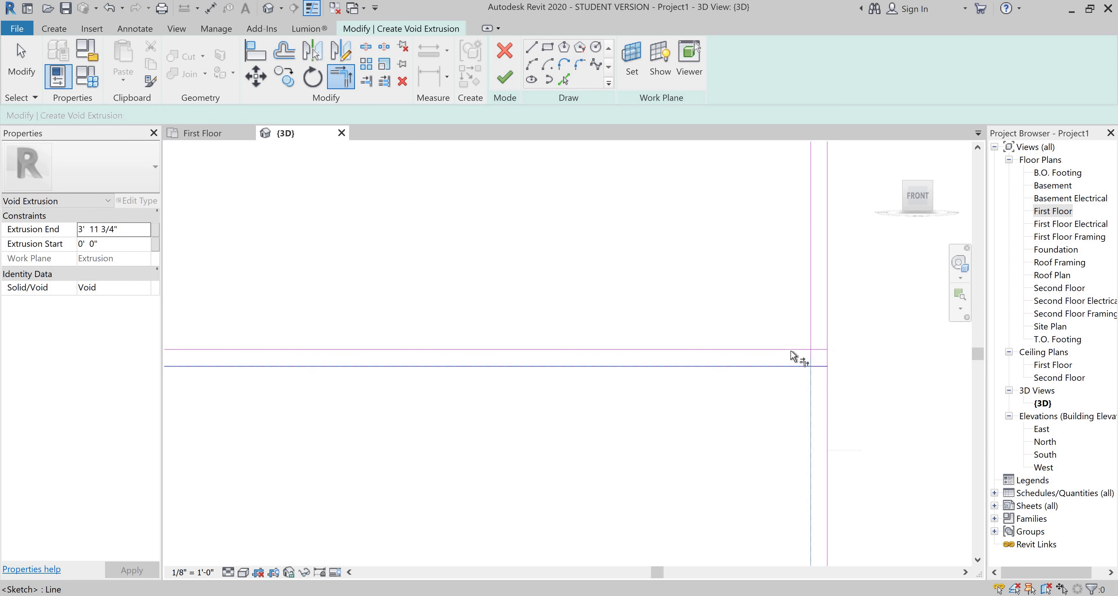
# Split the left inner vertical line at the highest shelf and trim it to corners with both shelf lines
pyautogui.scroll(-5, 781, 414)
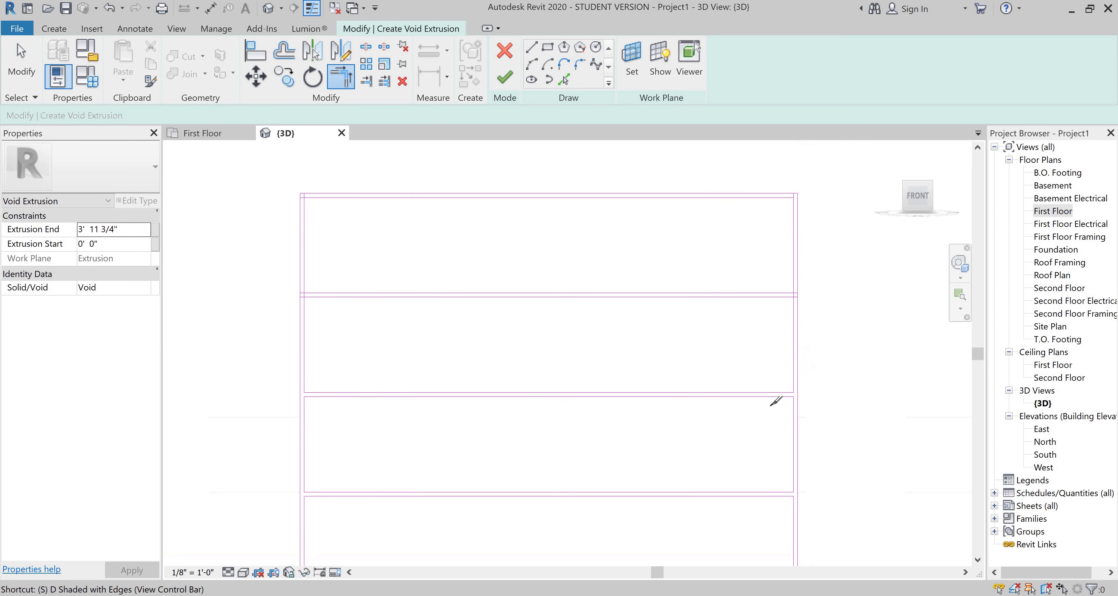
pyautogui.press('s')
pyautogui.press('l')
pyautogui.scroll(4, 343, 361)
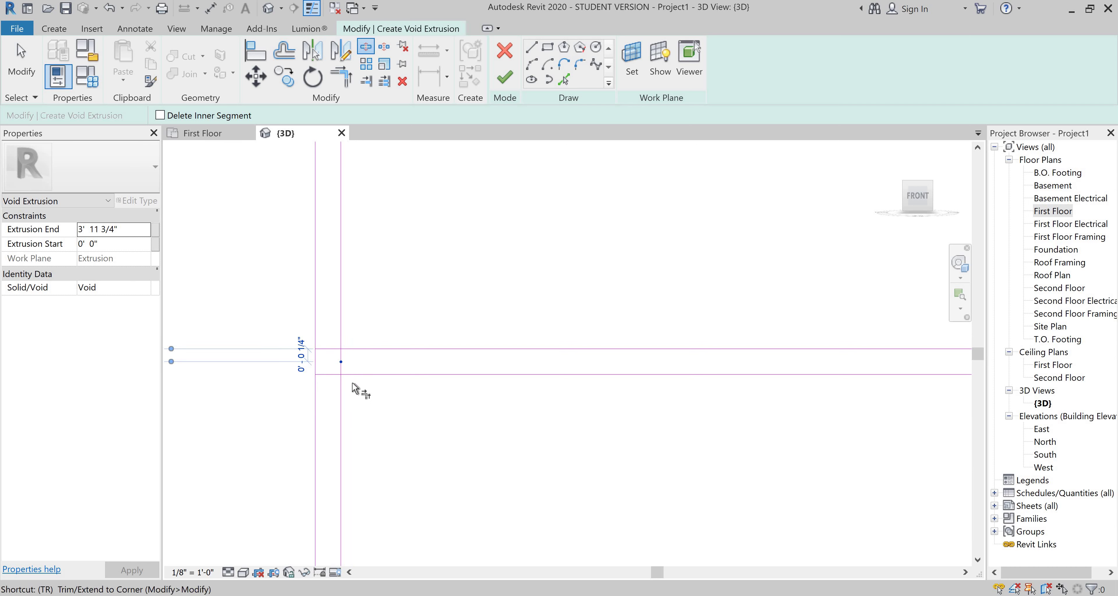
pyautogui.press('r')
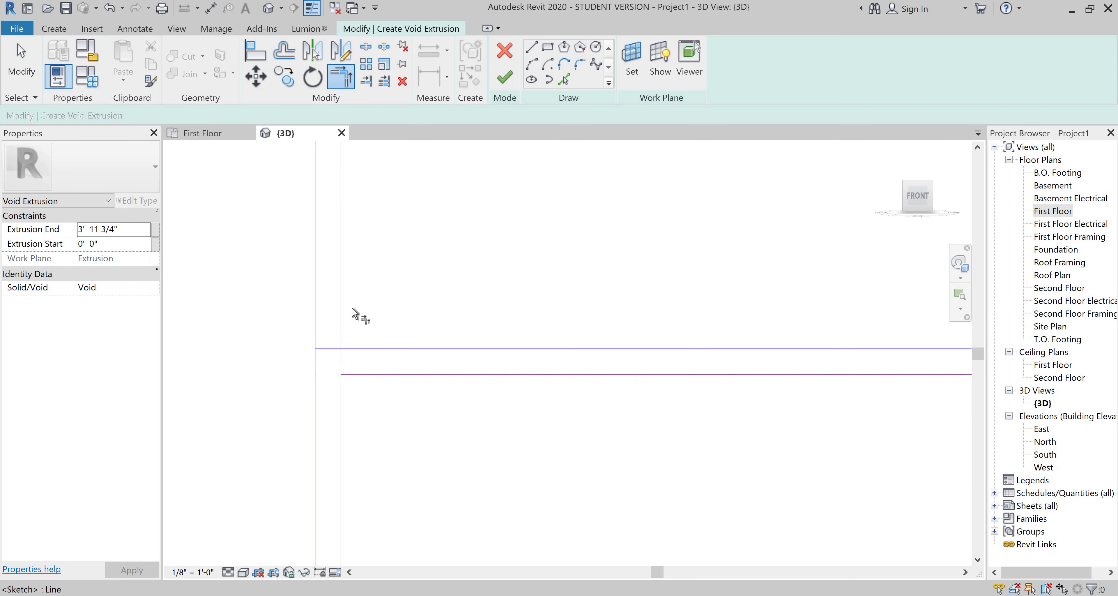
pyautogui.click(351, 310)
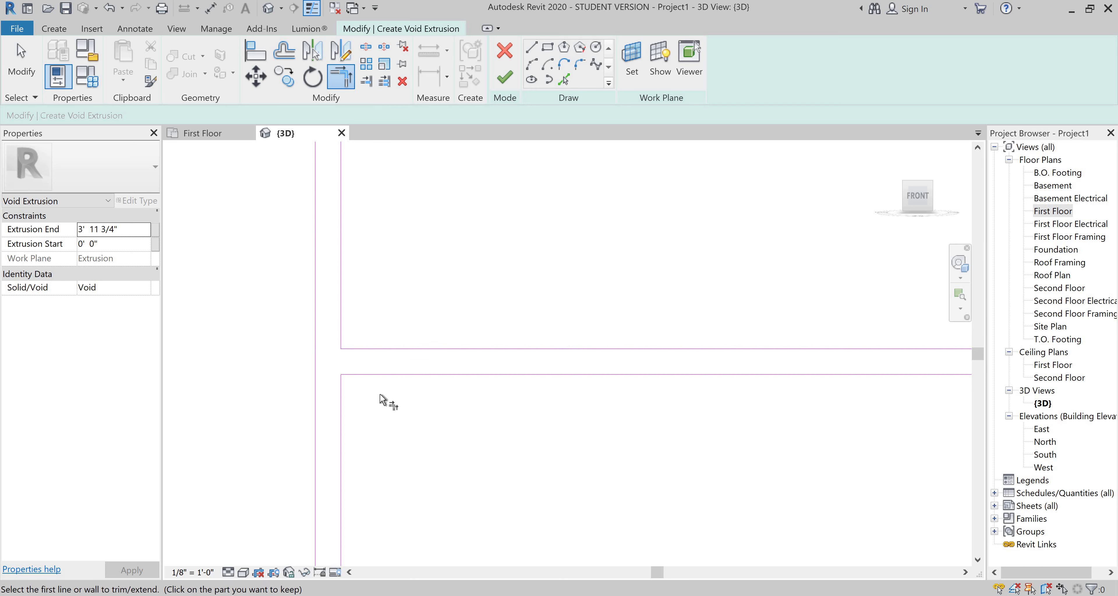
# Split the right inner vertical line at the highest shelf, trimming it to the shelf lines and closing the top compartment's upper corners
pyautogui.scroll(-4, 382, 395)
pyautogui.press('s')
pyautogui.press('l')
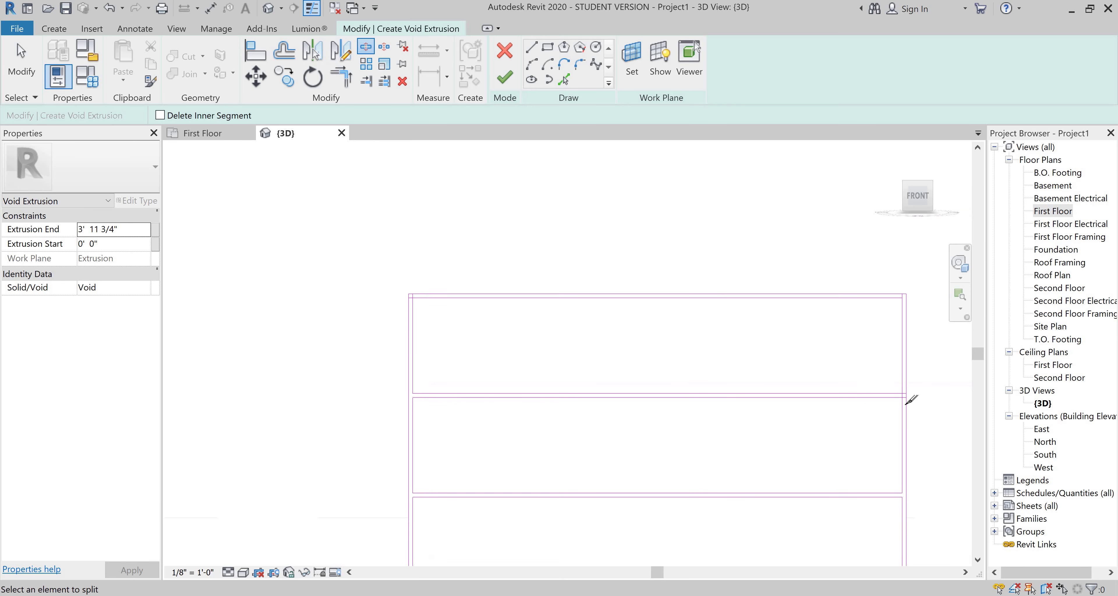
pyautogui.scroll(5, 904, 386)
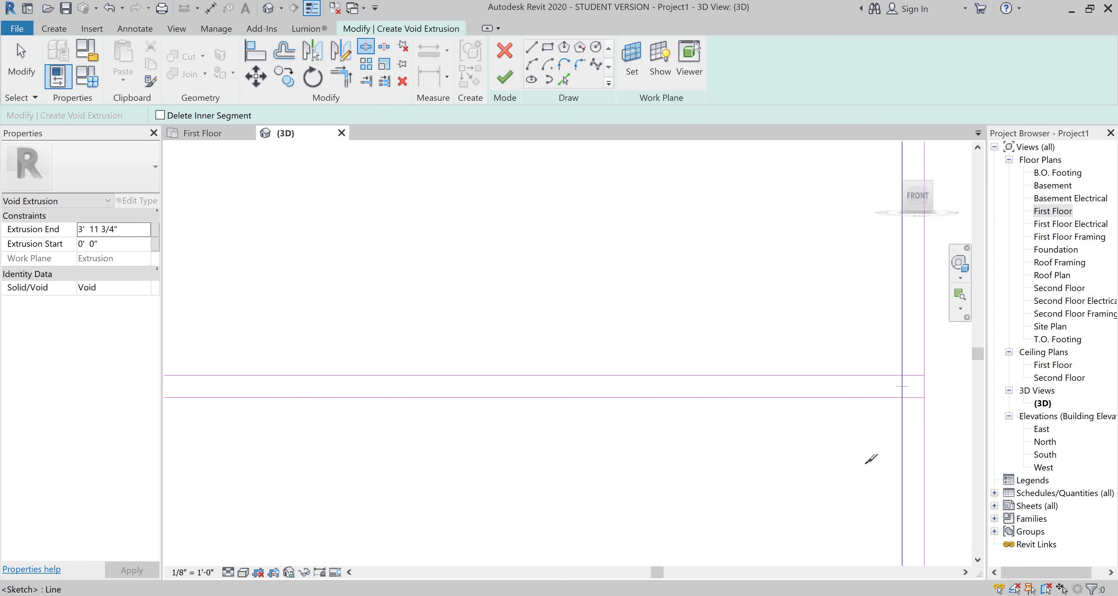
pyautogui.click(903, 439)
pyautogui.click(859, 397)
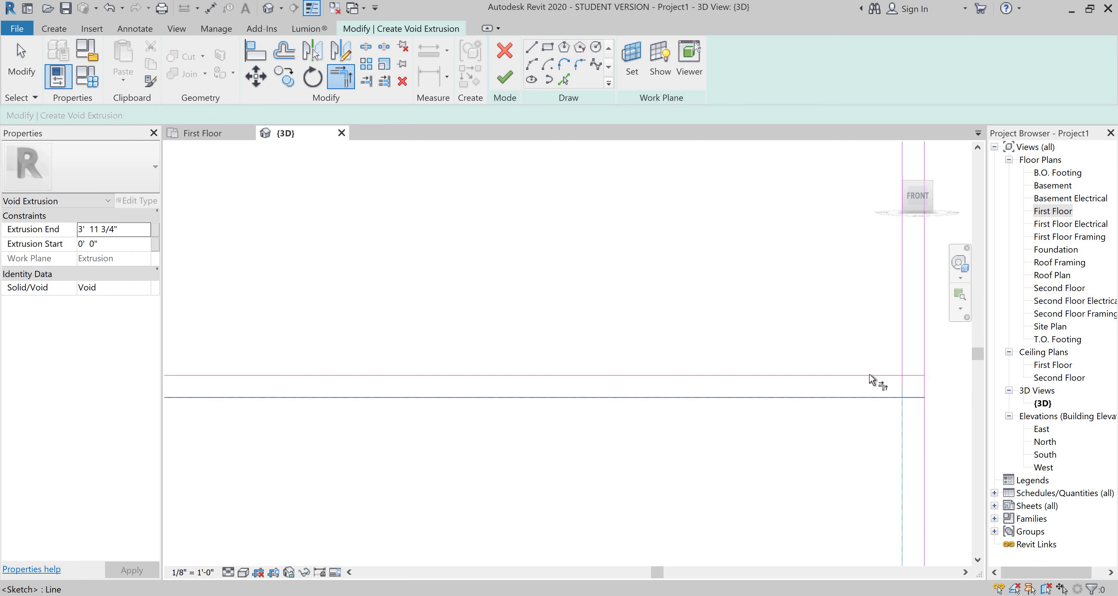
pyautogui.click(871, 375)
pyautogui.click(902, 356)
pyautogui.scroll(-4, 833, 324)
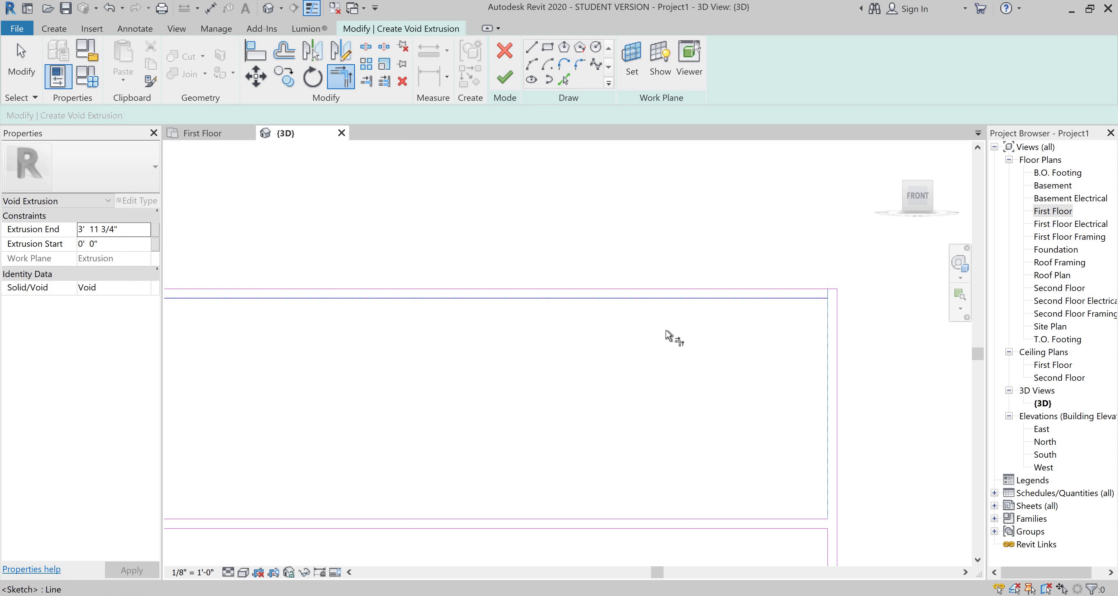
pyautogui.scroll(-2, 390, 319)
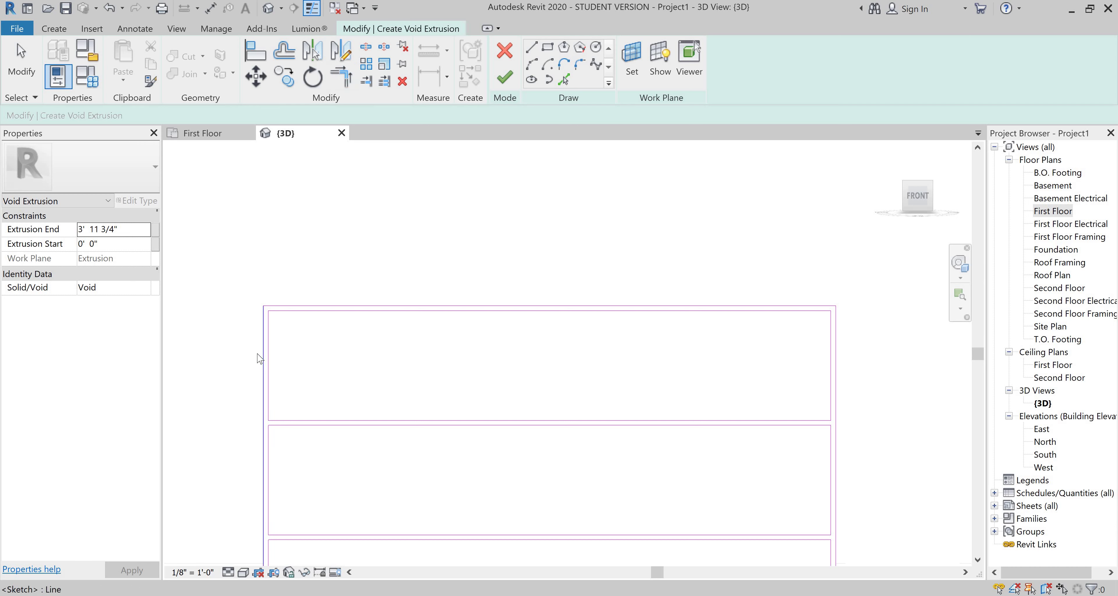
# Delete the outer perimeter lines around the shelf compartments from the void extrusion sketch, keeping the four inner rectangles
pyautogui.click(333, 306)
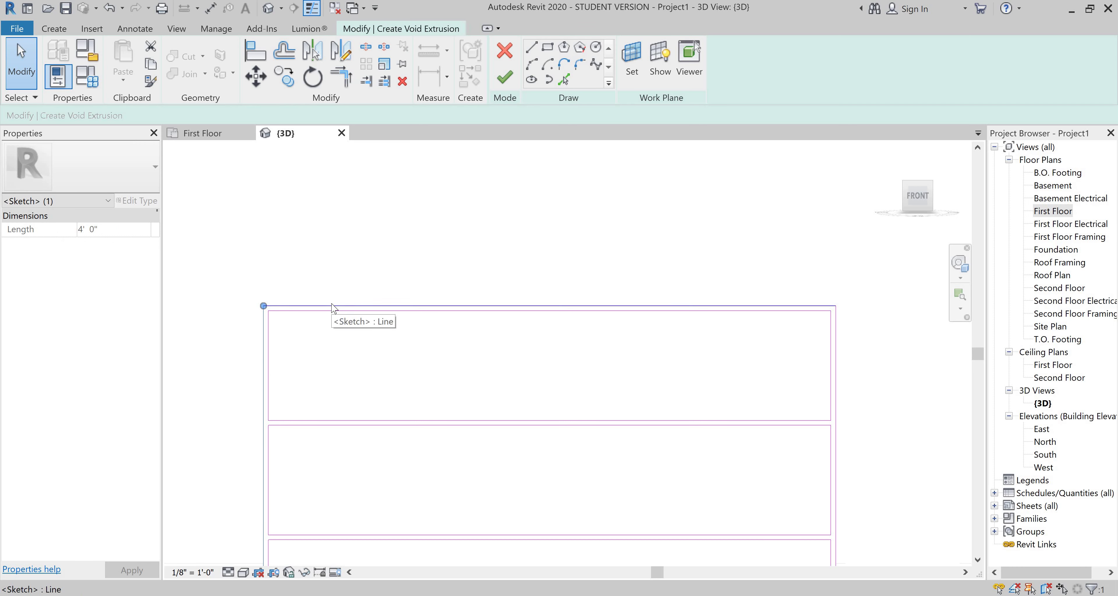
pyautogui.press('Delete')
pyautogui.click(812, 303)
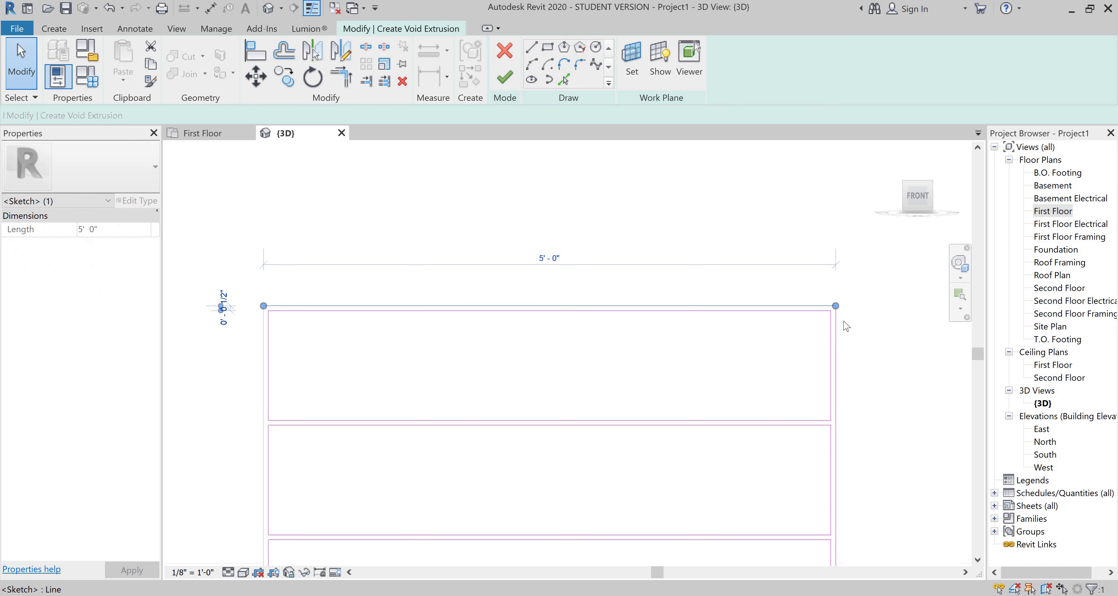
pyautogui.press('Delete')
pyautogui.scroll(-6, 794, 390)
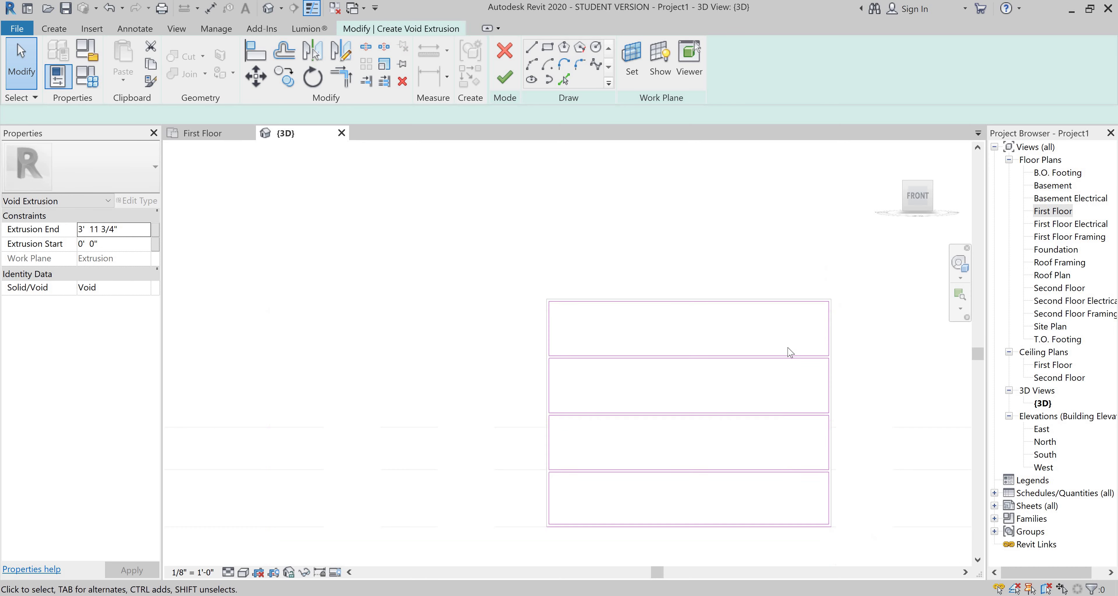
pyautogui.scroll(4, 738, 387)
pyautogui.scroll(7, 721, 392)
pyautogui.click(721, 391)
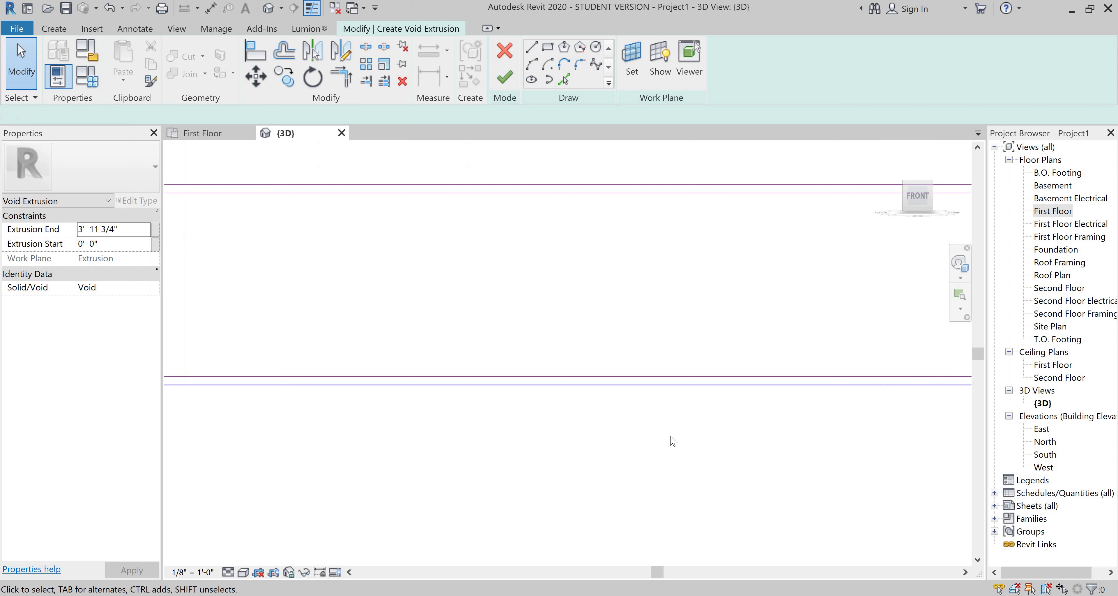
pyautogui.press('Delete')
pyautogui.scroll(-1, 431, 428)
pyautogui.scroll(-2, 342, 455)
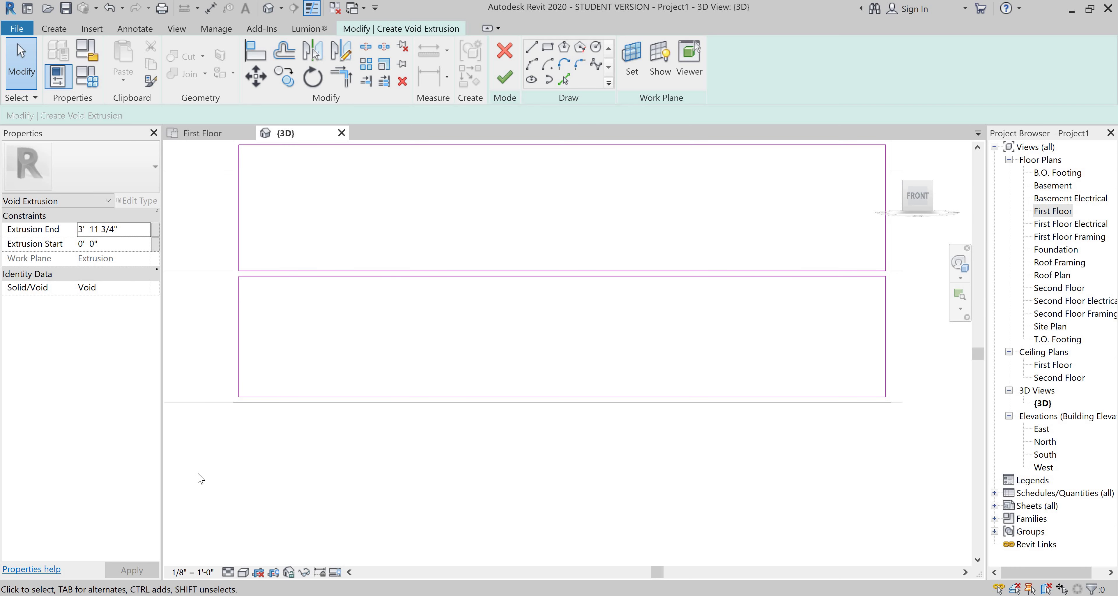
pyautogui.scroll(-4, 643, 479)
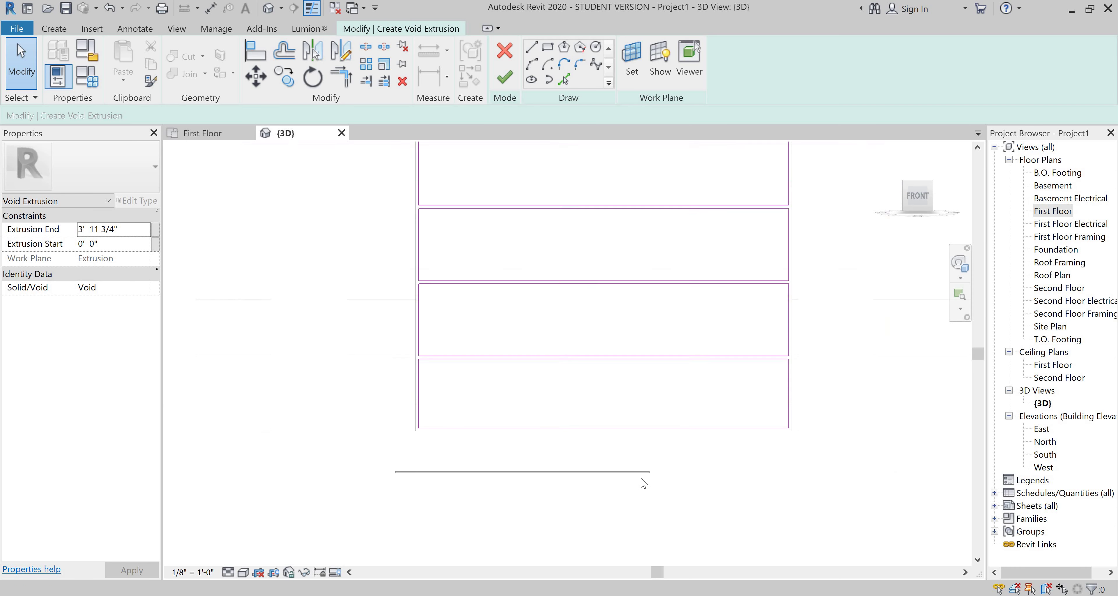
# Measure the top compartment's height and the distance from its upper edge to the upper edge of the compartment below
pyautogui.scroll(5, 743, 355)
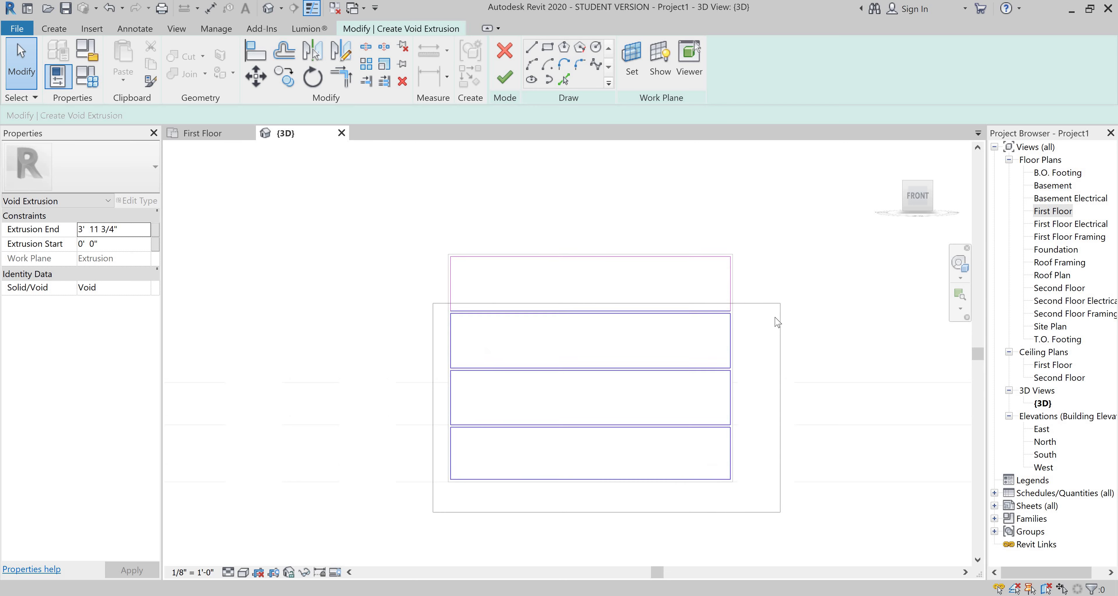
pyautogui.scroll(3, 752, 315)
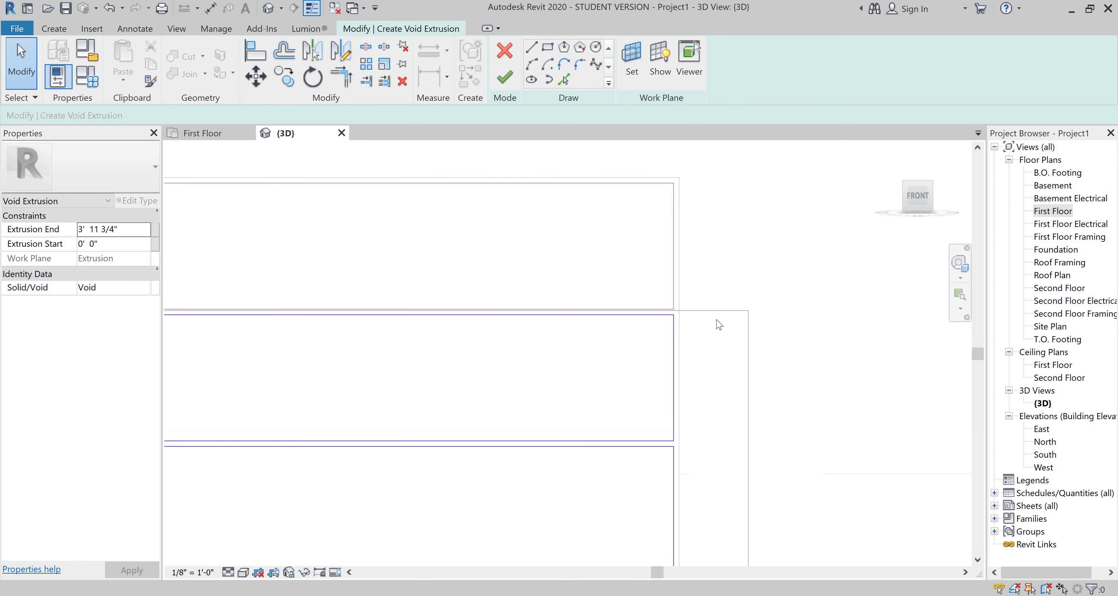
pyautogui.scroll(-4, 746, 403)
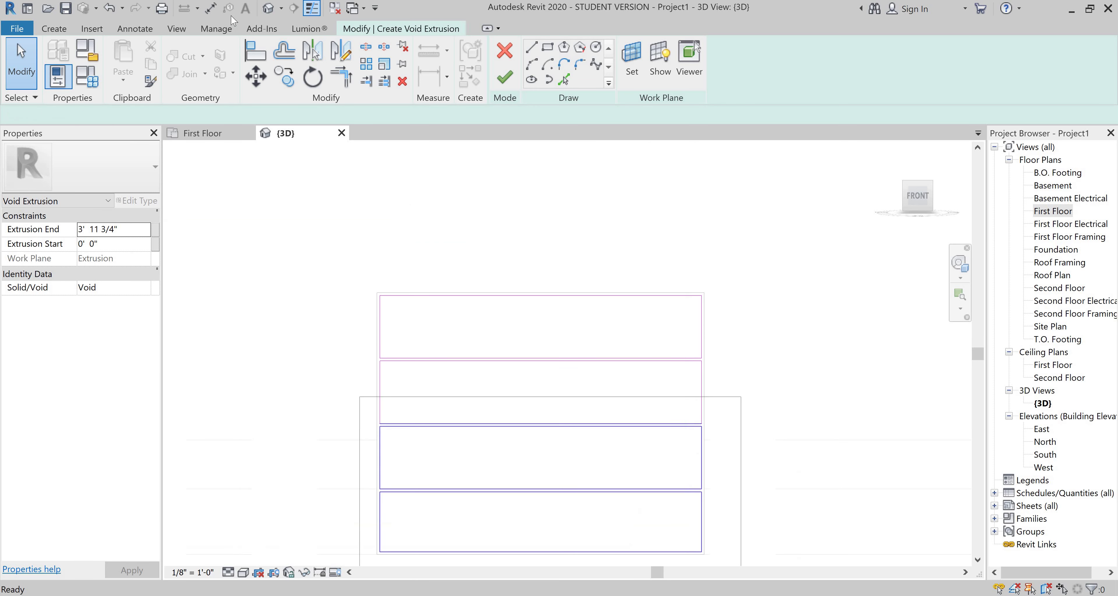
pyautogui.scroll(4, 374, 269)
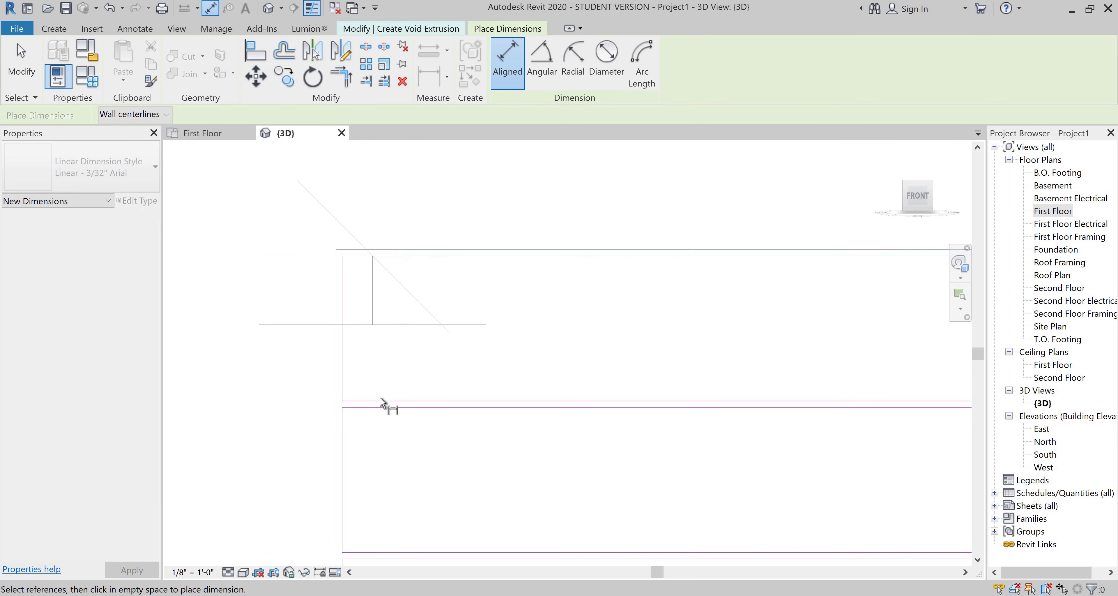
pyautogui.click(382, 399)
pyautogui.scroll(-3, 423, 359)
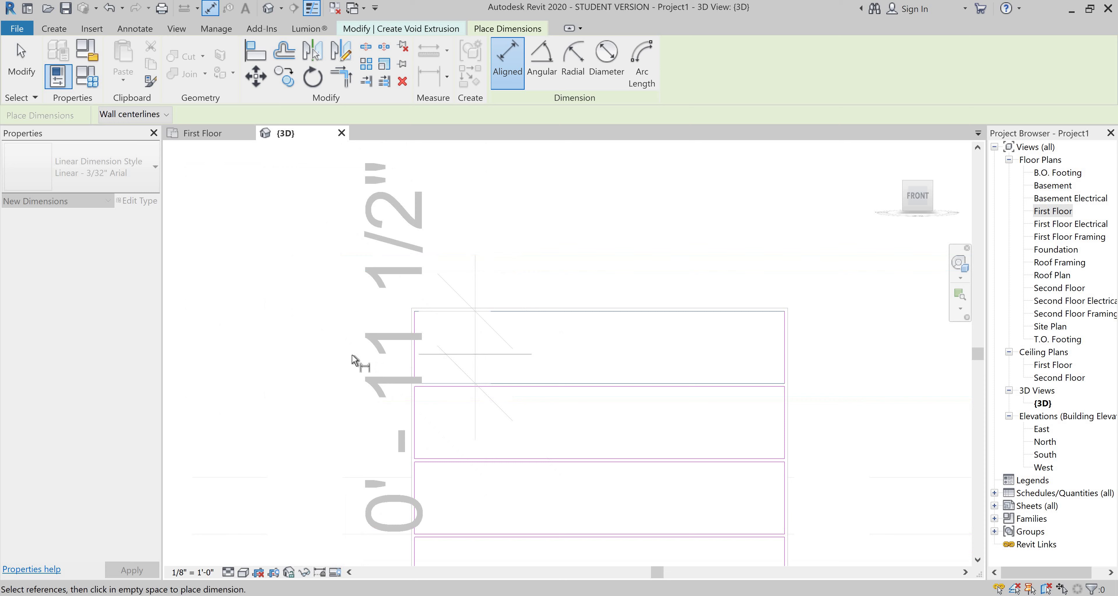
pyautogui.scroll(3, 442, 397)
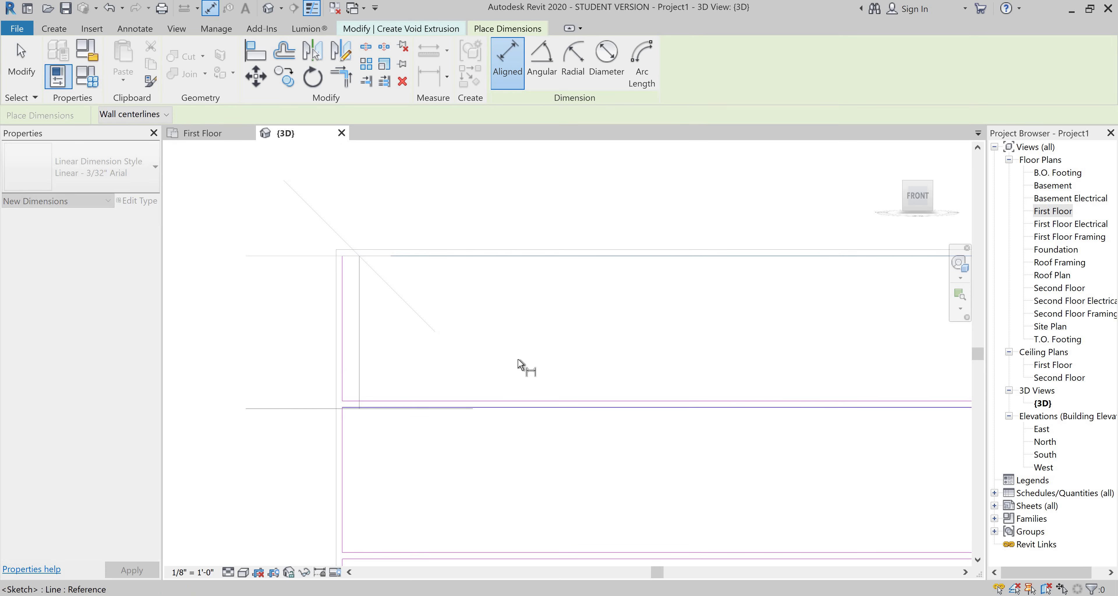
pyautogui.scroll(-3, 387, 378)
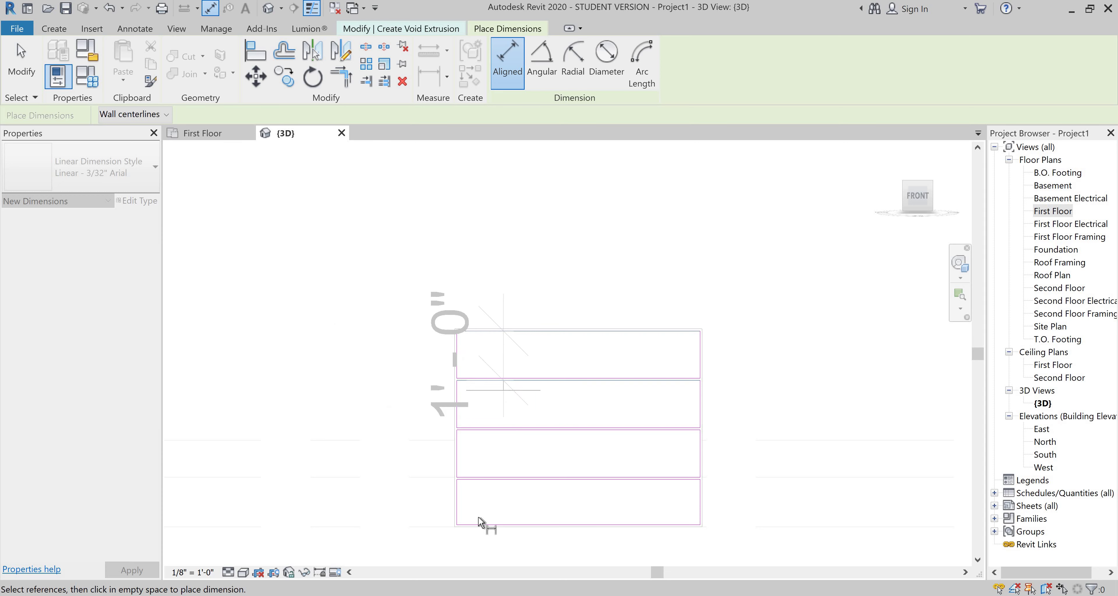
pyautogui.click(461, 520)
pyautogui.scroll(3, 369, 469)
pyautogui.press('Escape')
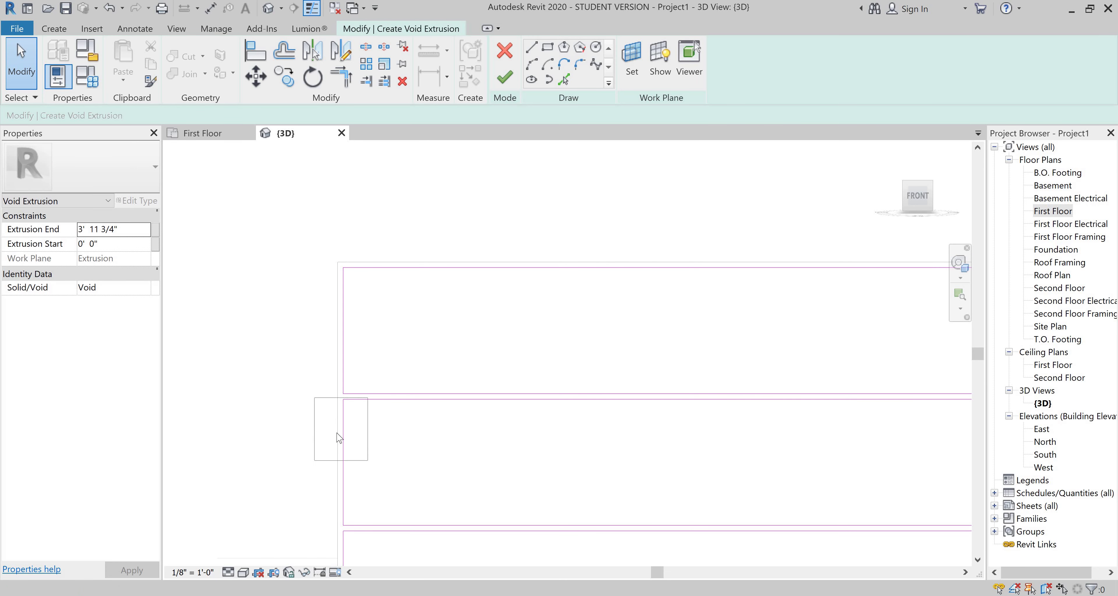
# Delete the three lower compartment rectangles and finish the void extrusion sketch with only the top compartment
pyautogui.scroll(-3, 345, 434)
pyautogui.moveTo(331, 413); pyautogui.dragTo(509, 525)
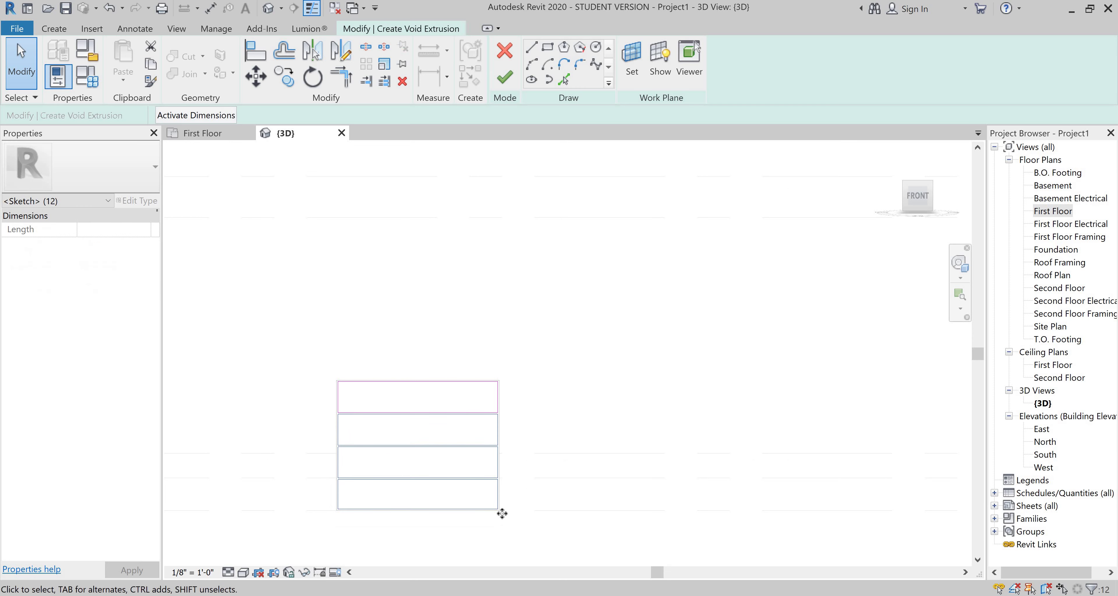
pyautogui.press('Delete')
pyautogui.scroll(4, 385, 297)
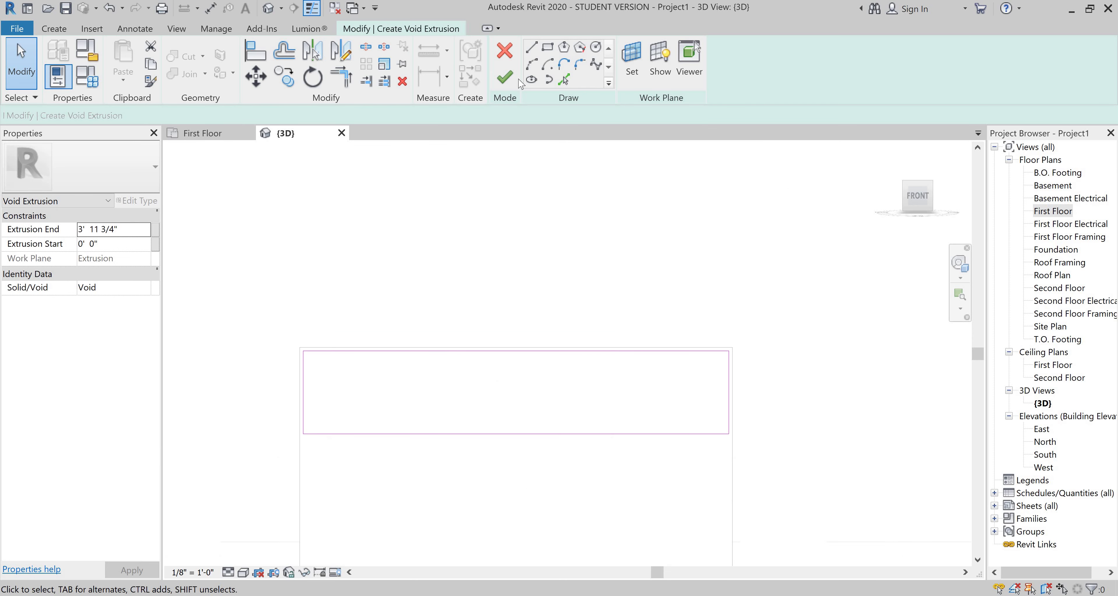
pyautogui.click(509, 82)
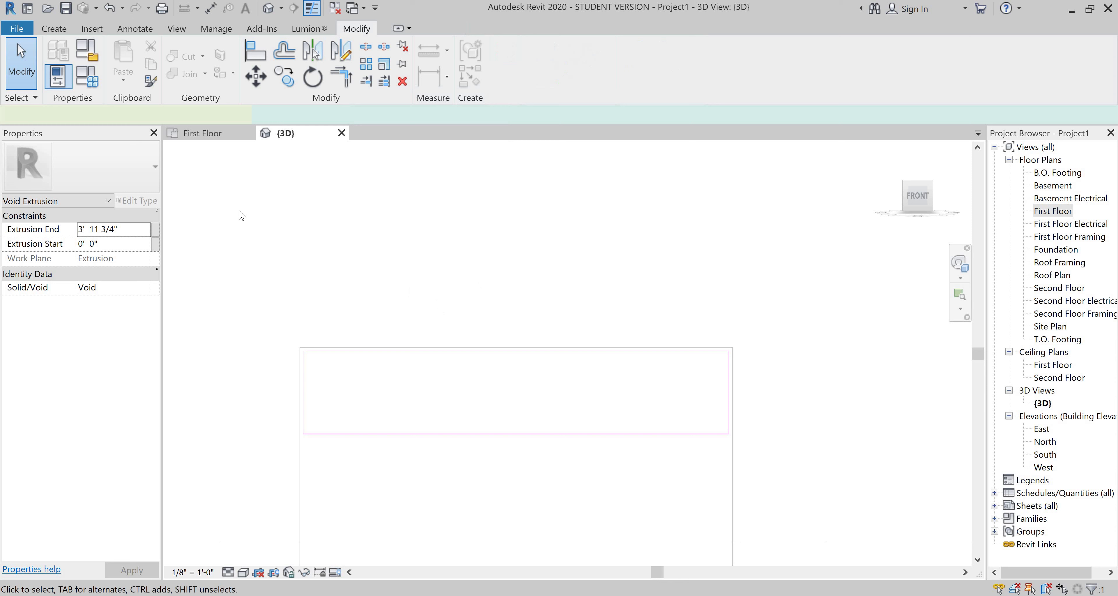
# Copy the top compartment's void extrusion 1' straight down to form the second compartment
pyautogui.click(283, 77)
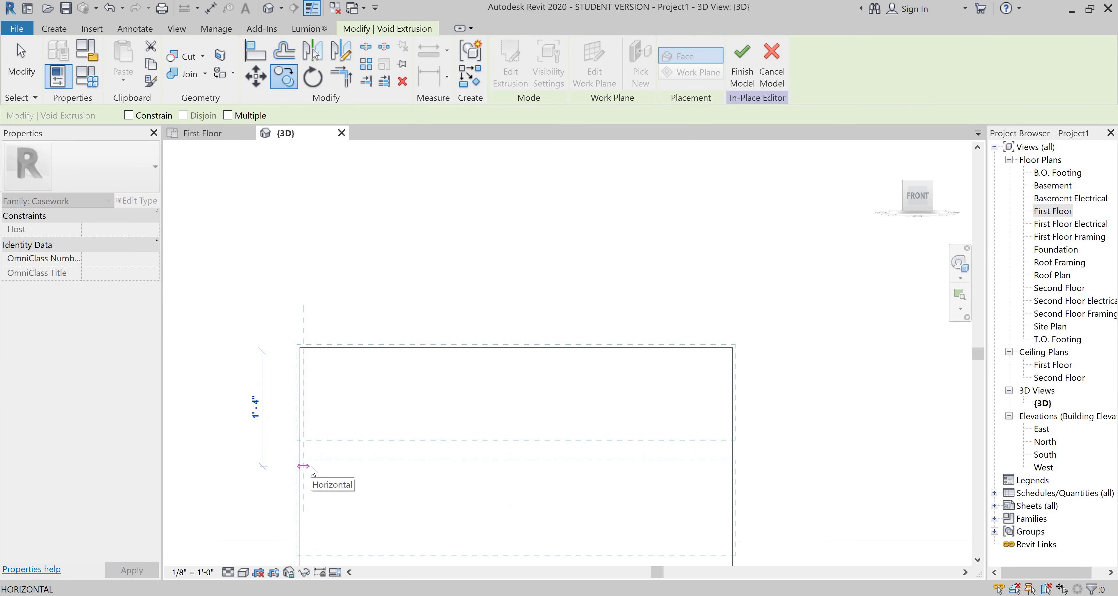
pyautogui.press('Return')
pyautogui.scroll(-5, 333, 348)
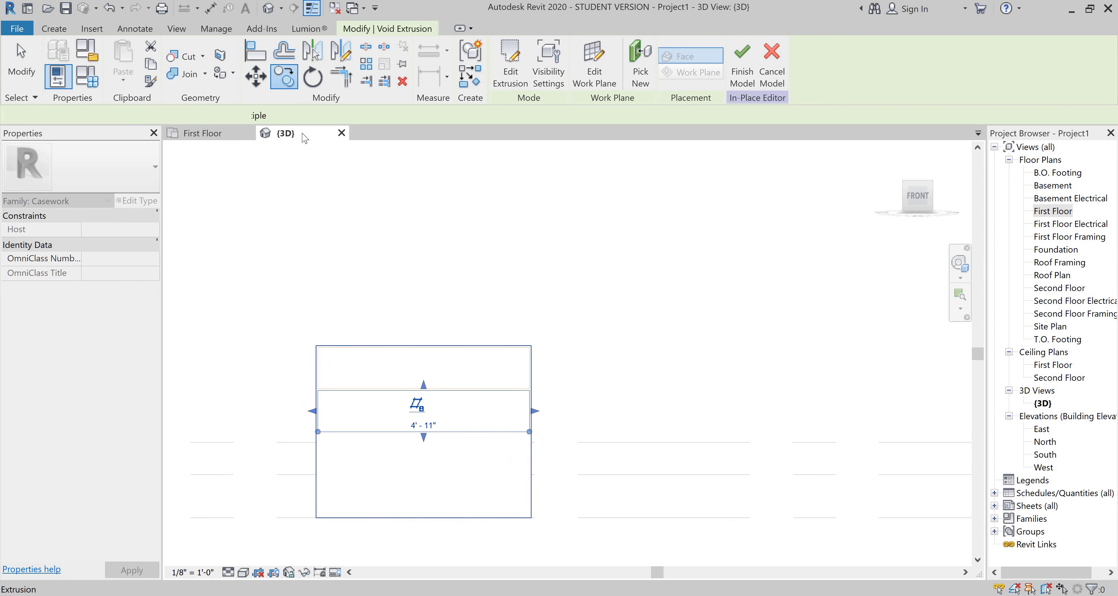
# Copy the second compartment's void extrusion 1' straight down to form the third compartment
pyautogui.press('m')
pyautogui.press('v')
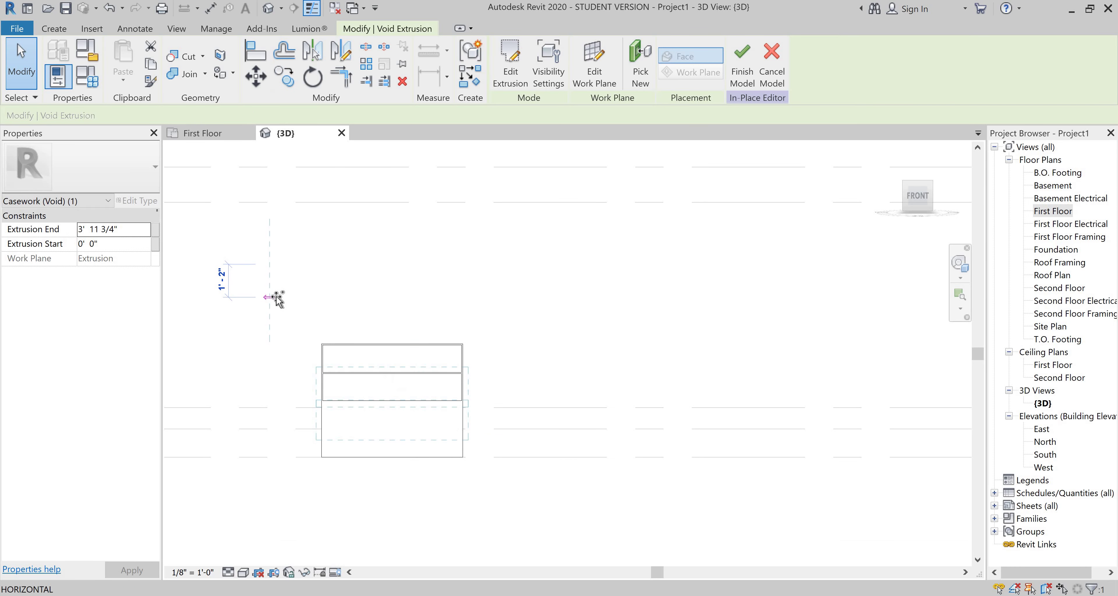
pyautogui.write('co')
pyautogui.write("1'")
pyautogui.press('Return')
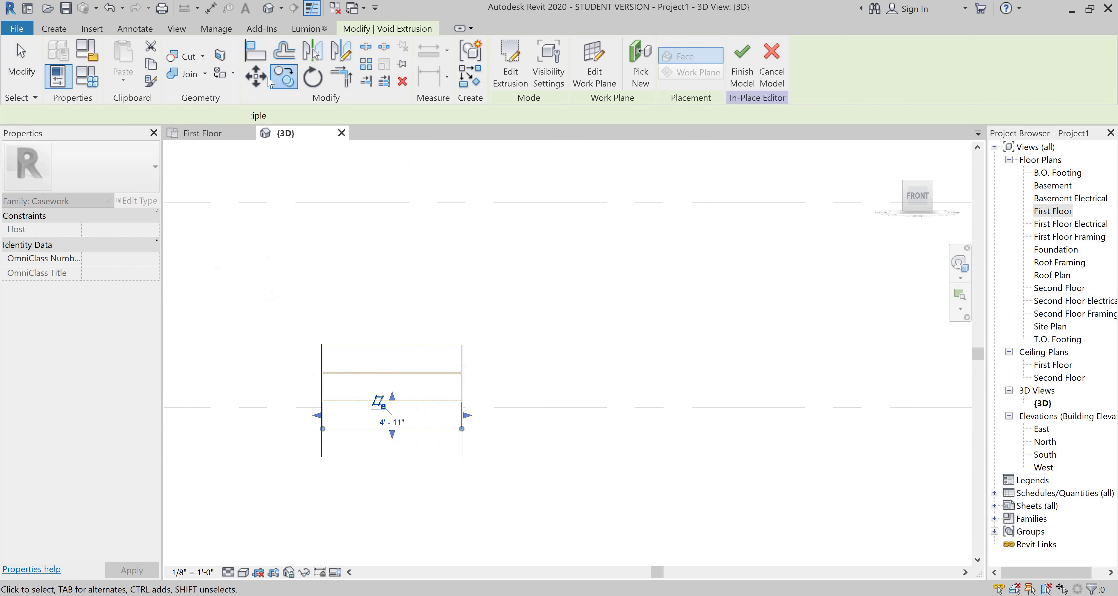
# Copy the third compartment's void extrusion 1' straight down to form the lowest compartment
pyautogui.press('c')
pyautogui.press('o')
pyautogui.click(262, 233)
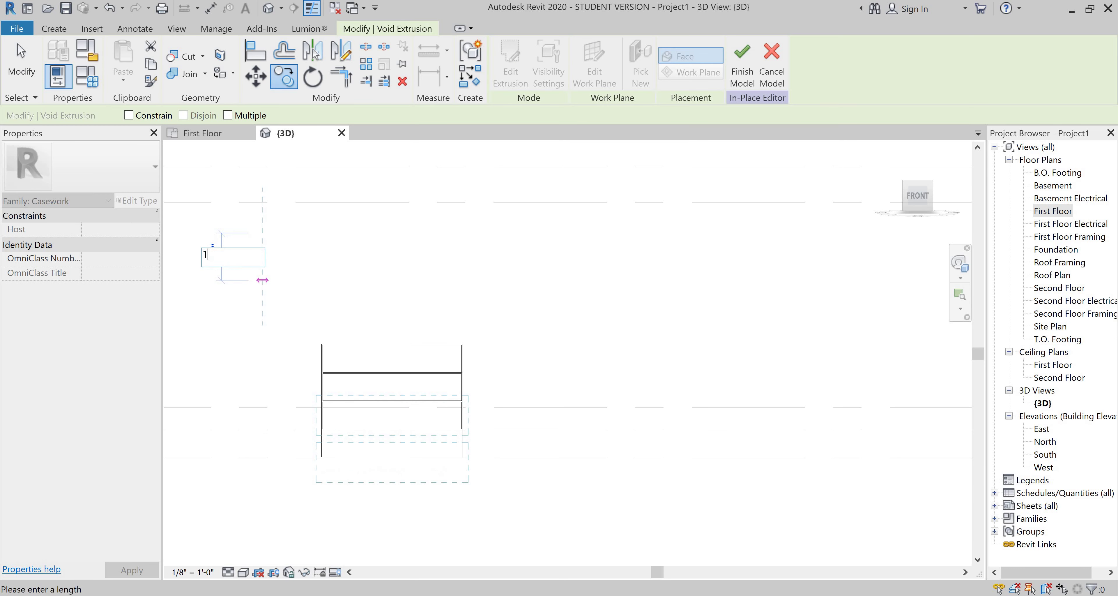
pyautogui.write("1'")
pyautogui.press('Return')
pyautogui.scroll(5, 312, 486)
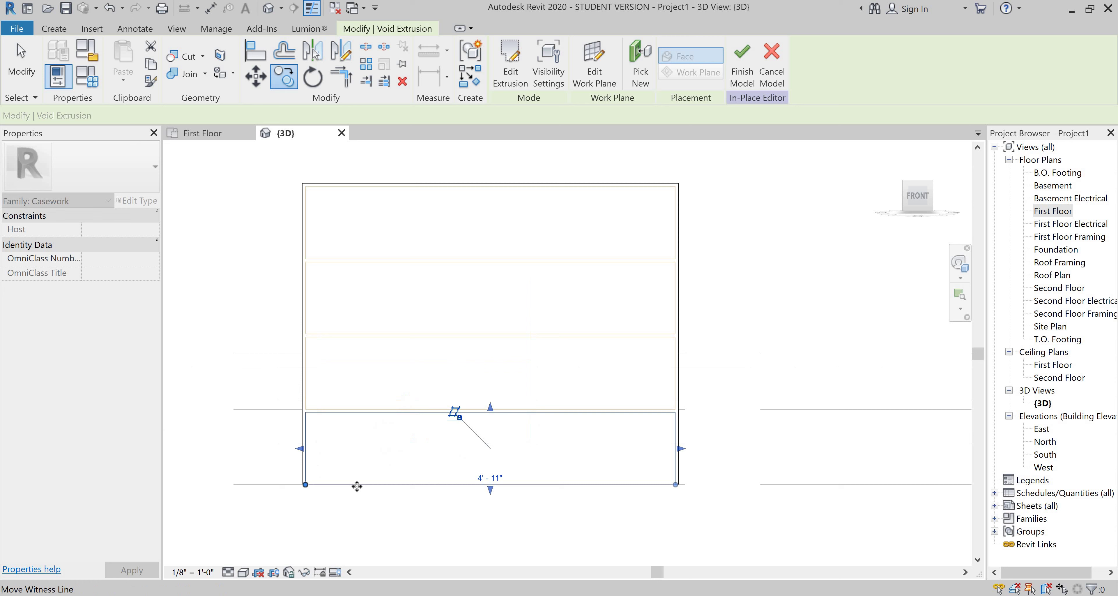
pyautogui.scroll(-2, 343, 482)
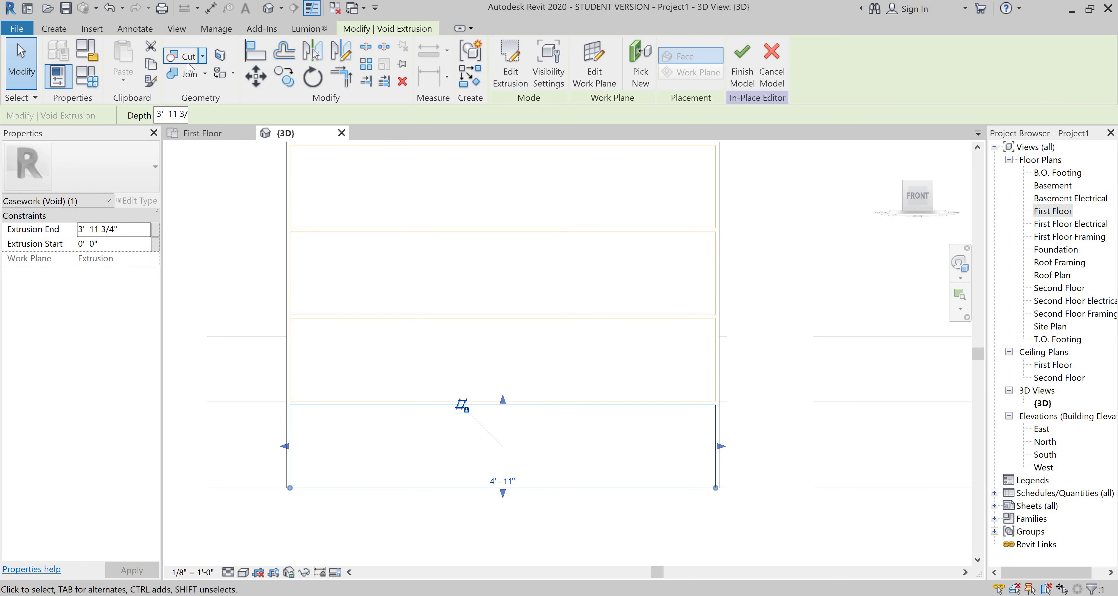
# Apply Cut Geometry between the casework box and the copied void extrusions, and finish the in-place model
pyautogui.press('Escape')
pyautogui.press('c')
pyautogui.press('g')
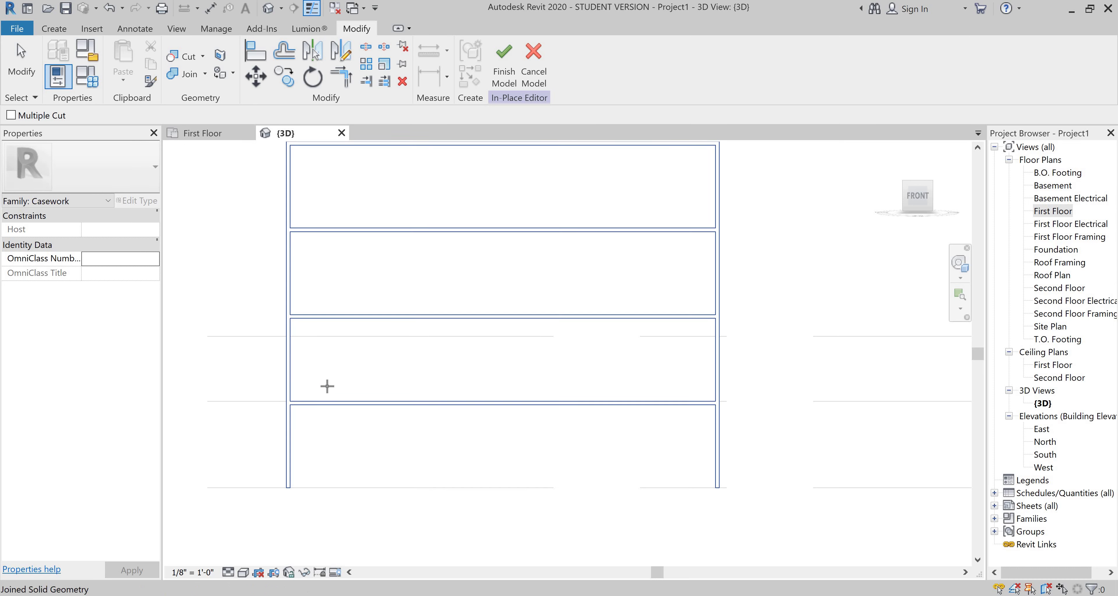
pyautogui.click(285, 374)
pyautogui.click(312, 312)
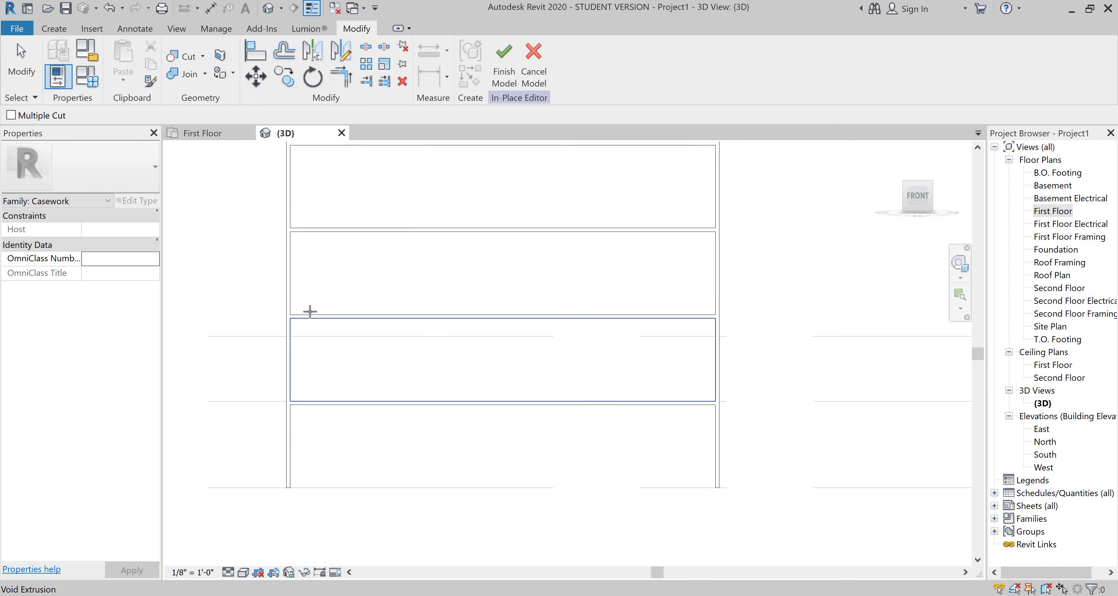
pyautogui.click(287, 293)
pyautogui.scroll(-3, 292, 293)
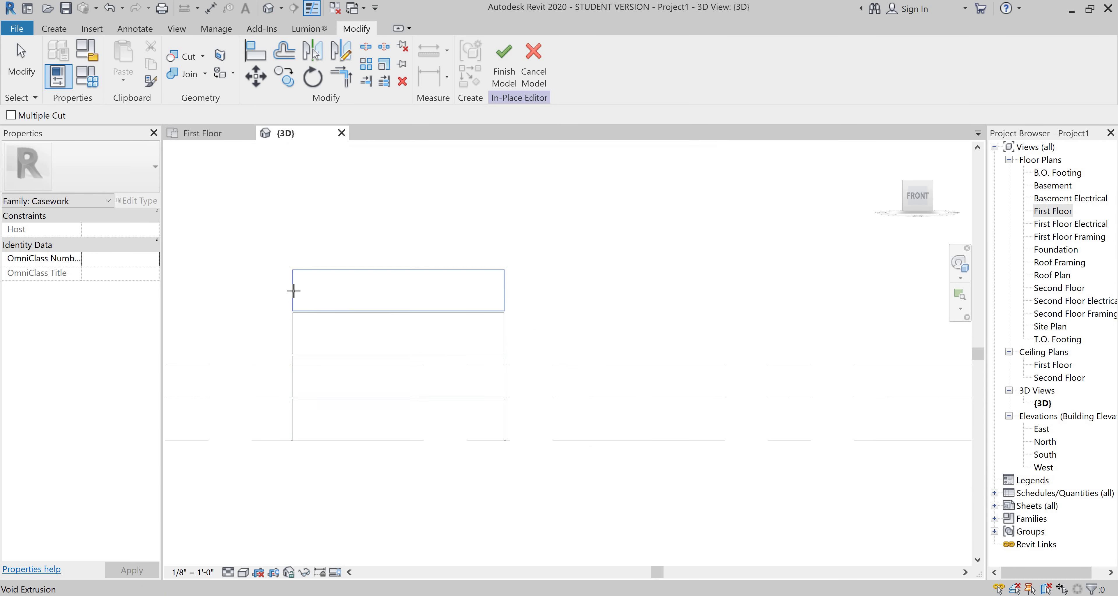
pyautogui.scroll(1, 289, 292)
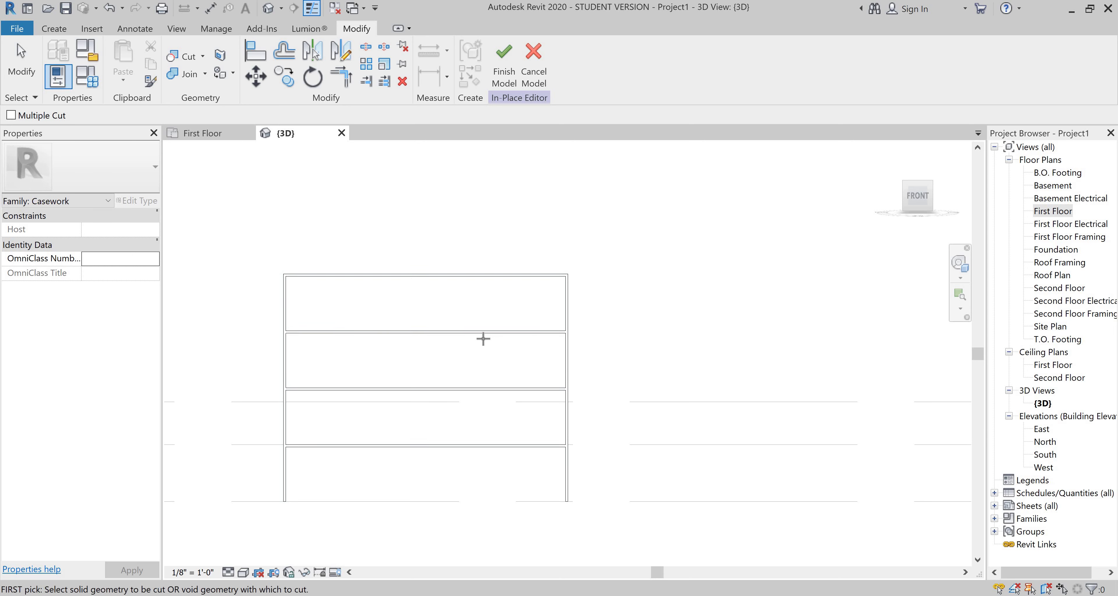
pyautogui.scroll(-3, 477, 343)
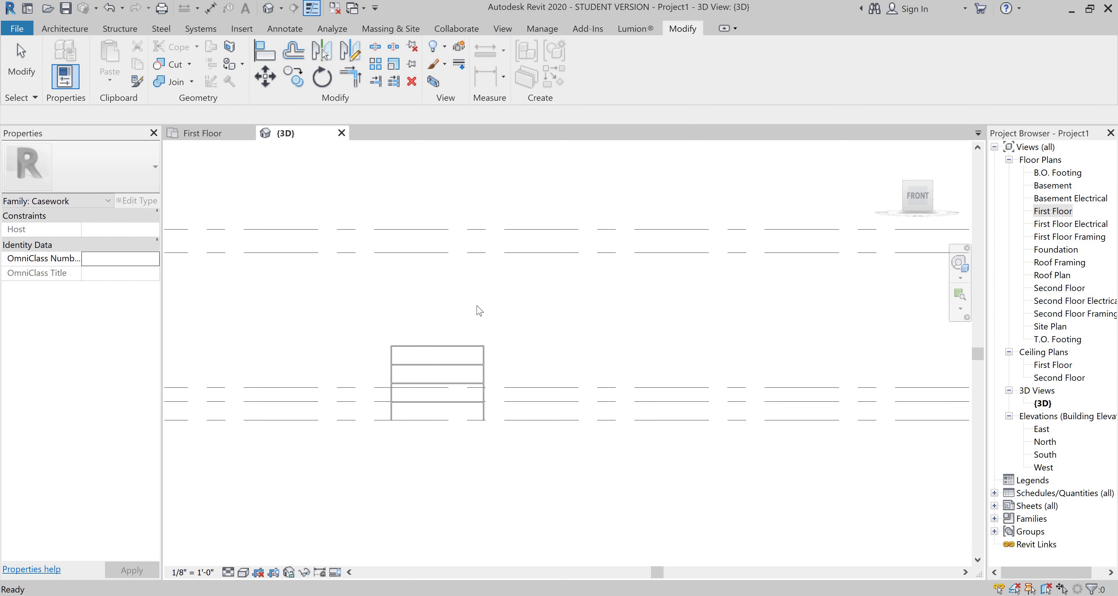
# Examine the finished shelf unit in 3D from the front and side, checking its sides, shelves and open compartments
pyautogui.keyDown('shift'); pyautogui.moveTo(489, 319); pyautogui.dragTo(352, 210, button='middle'); pyautogui.keyUp('shift')
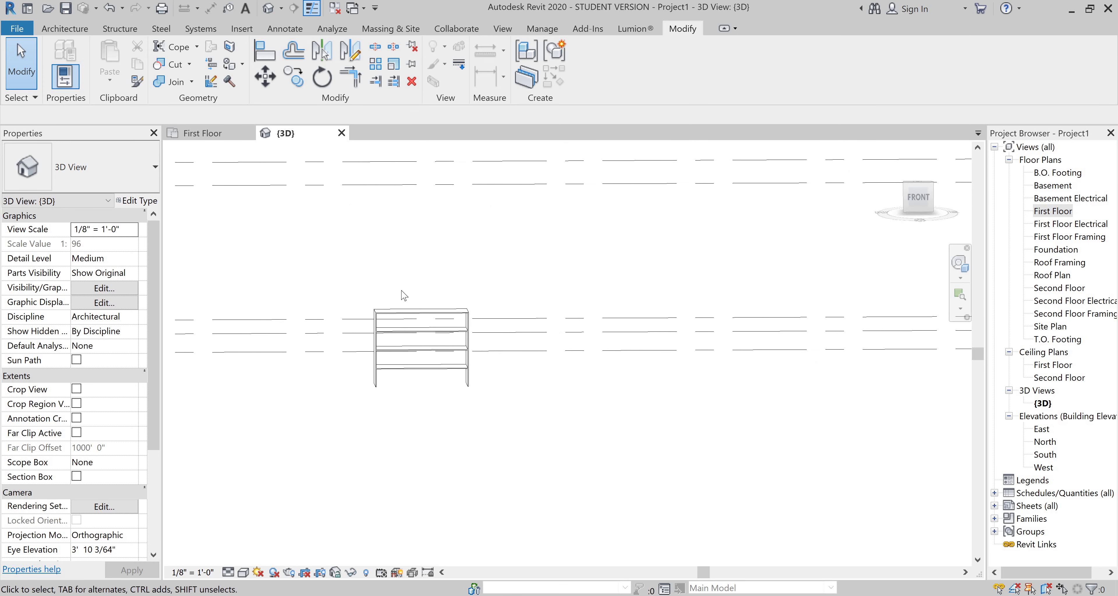
pyautogui.scroll(2, 403, 296)
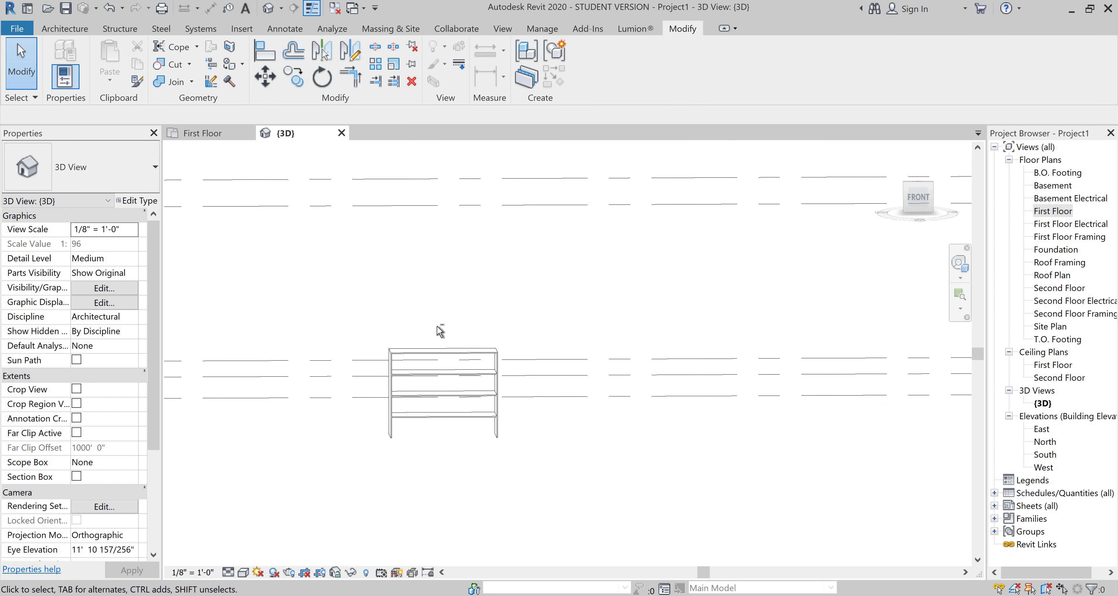
pyautogui.moveTo(419, 325)
pyautogui.keyDown('shift'); pyautogui.mouseDown(button='middle')
pyautogui.moveTo(474, 374)
pyautogui.moveTo(506, 353)
pyautogui.moveTo(437, 337)
pyautogui.mouseUp(button='middle'); pyautogui.keyUp('shift')
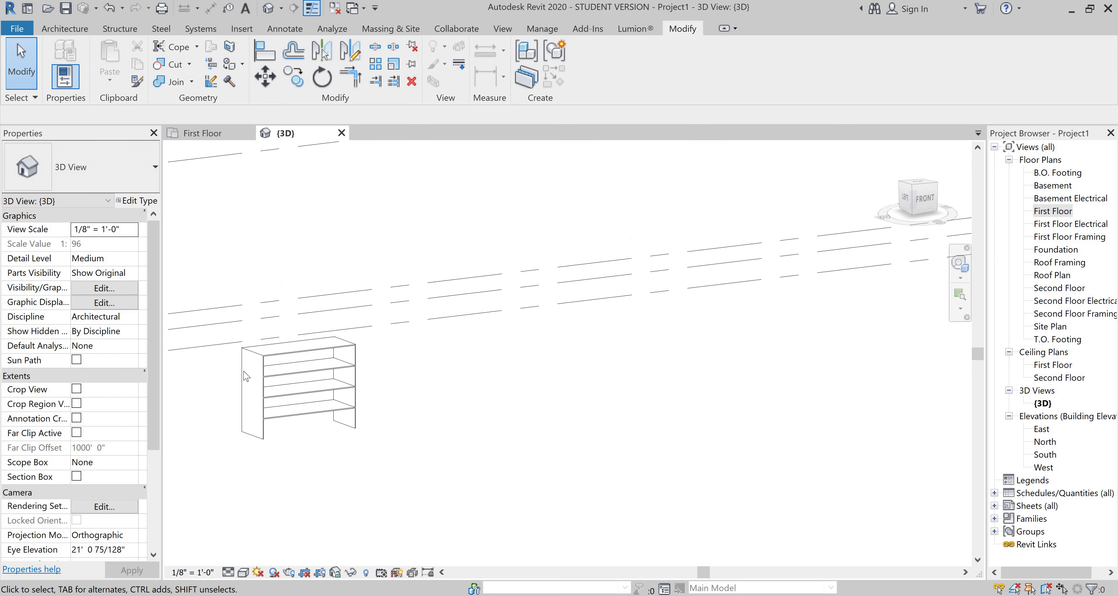
pyautogui.scroll(3, 268, 395)
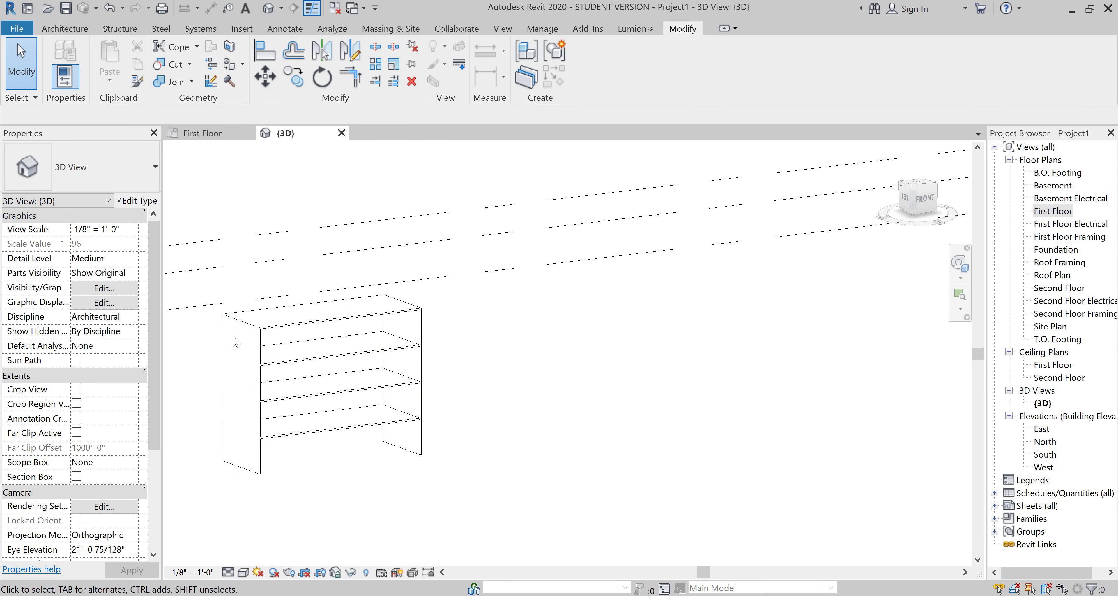
pyautogui.scroll(-2, 447, 317)
pyautogui.scroll(1, 277, 301)
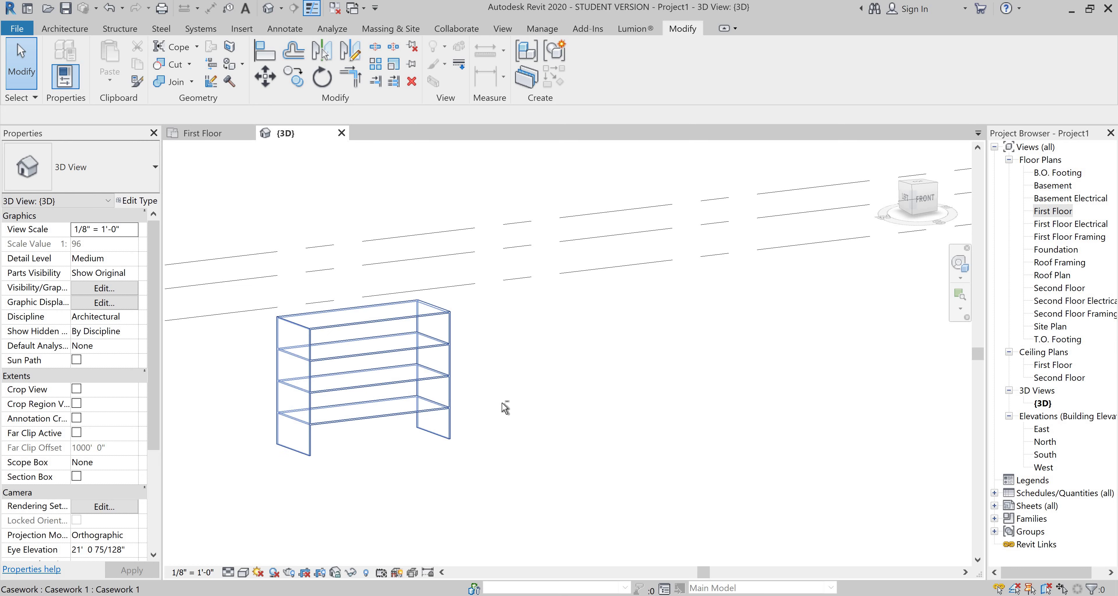
pyautogui.keyDown('shift'); pyautogui.moveTo(521, 409); pyautogui.dragTo(658, 312, button='middle'); pyautogui.keyUp('shift')
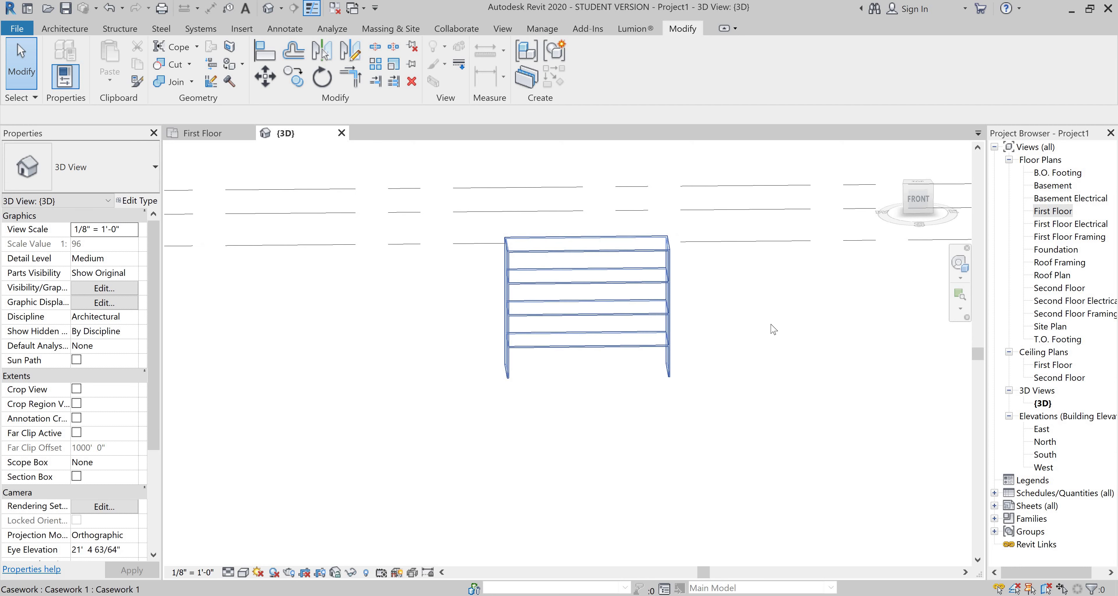
pyautogui.scroll(3, 653, 308)
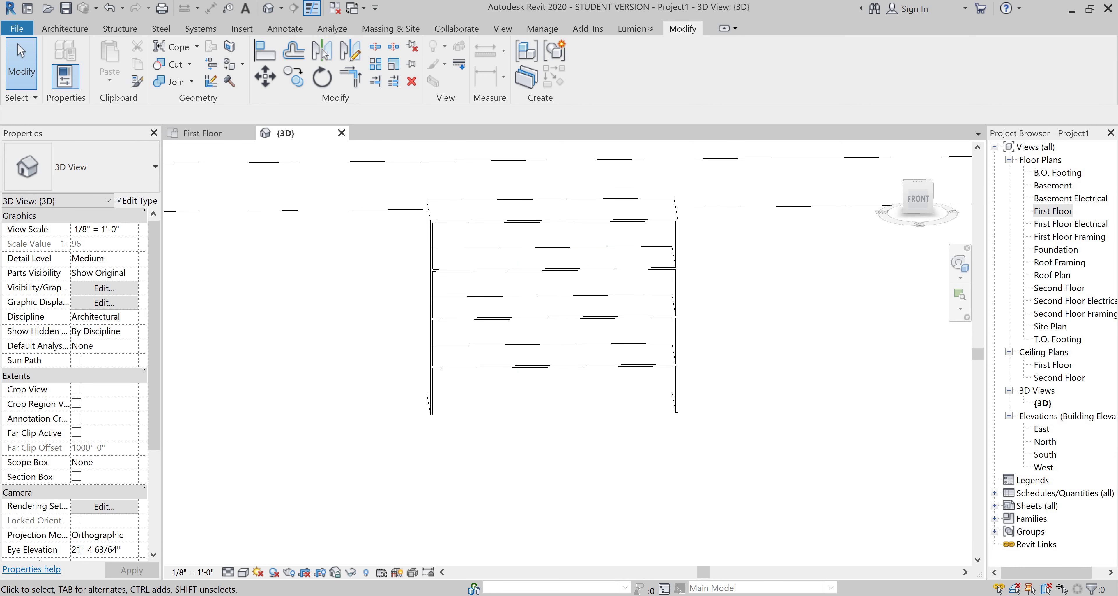